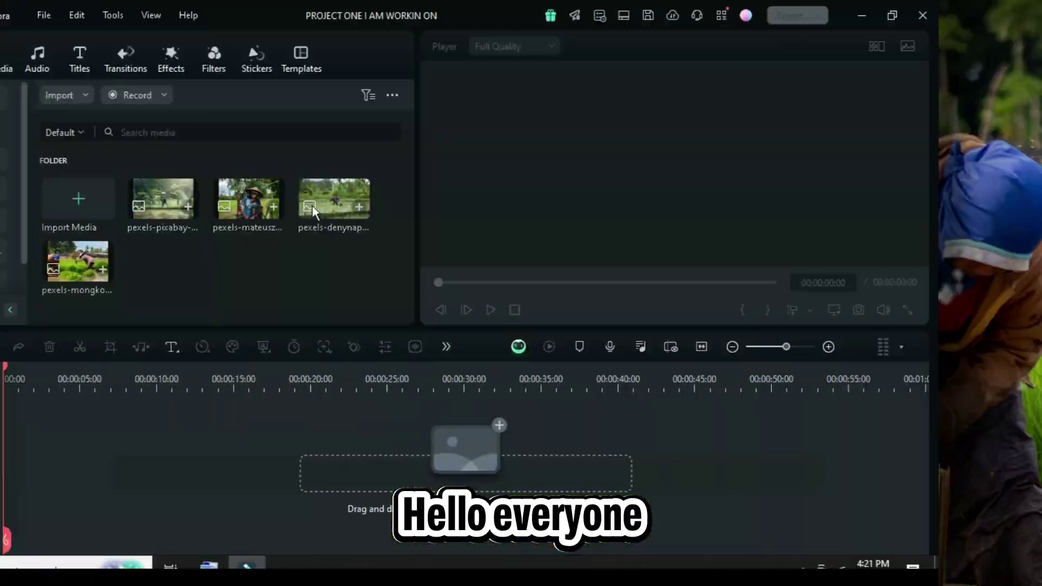
Place the four rice-field photos on Video 1, crop them to fit and make each last 00:00:04:00
left_click_drag(478, 287, 193, 192)
left_click_drag(228, 247, 128, 467)
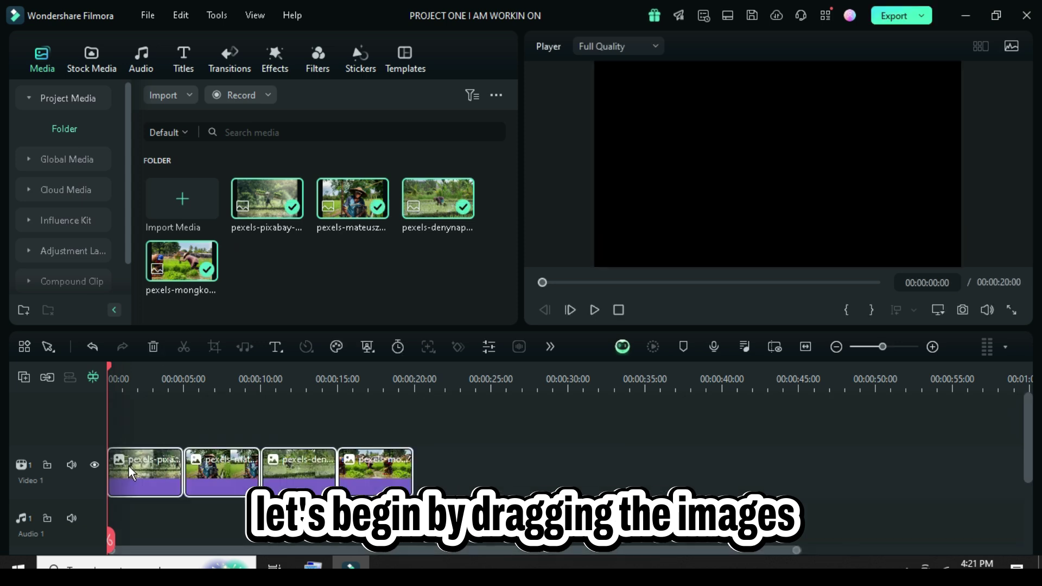
right_click(151, 472)
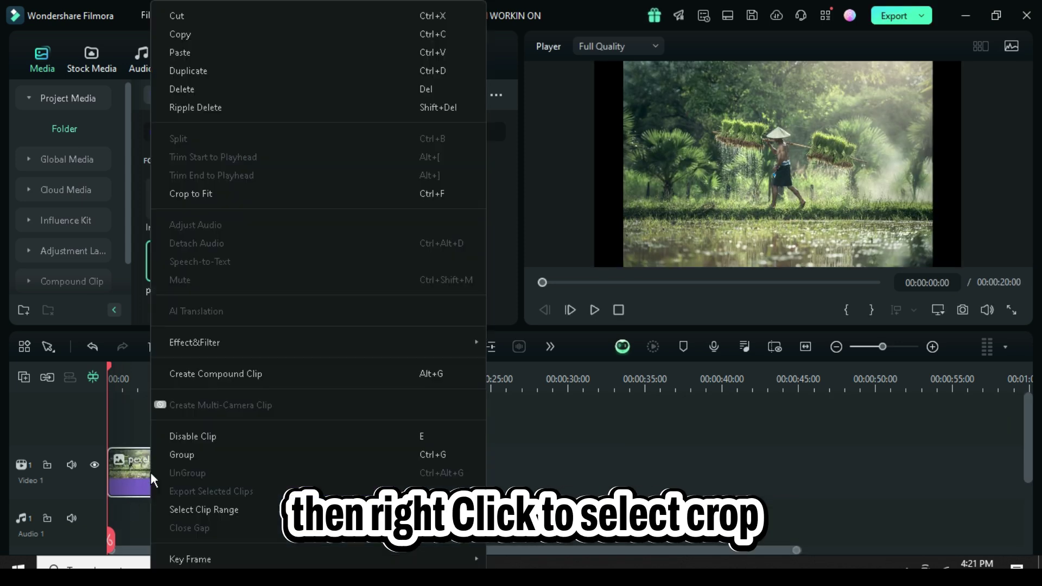
left_click(190, 194)
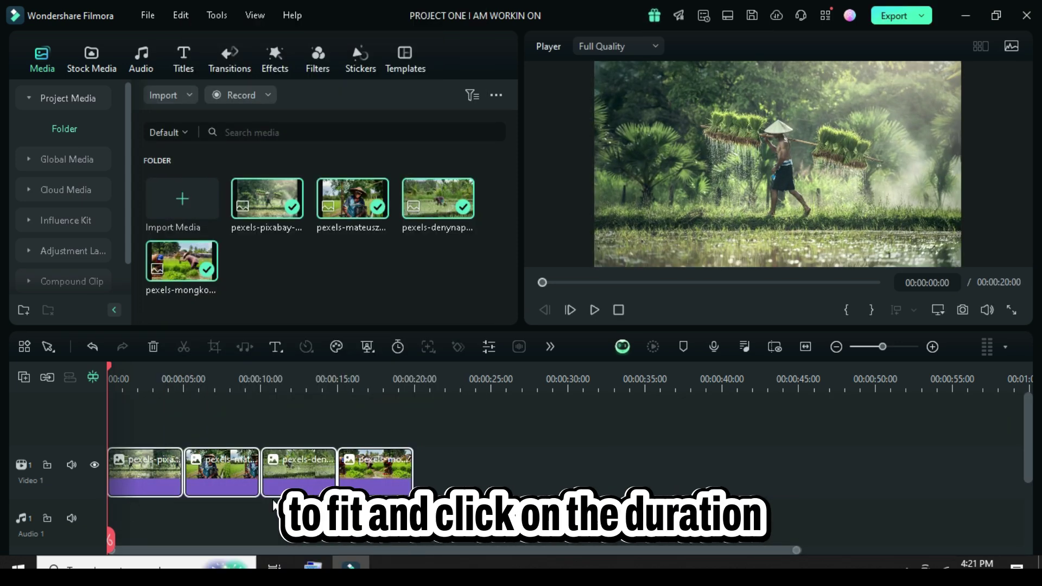
left_click(401, 352)
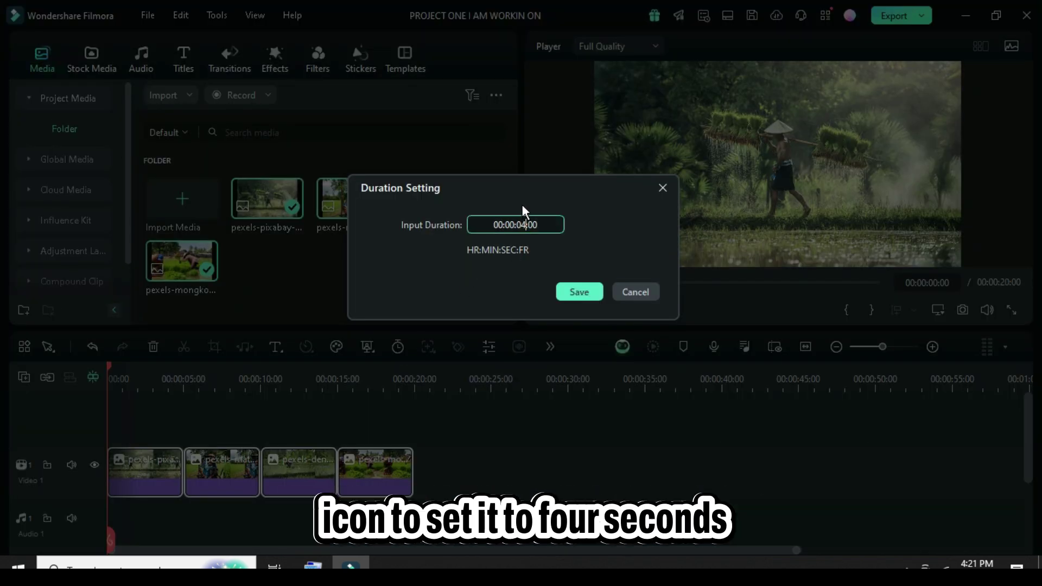
left_click(575, 292)
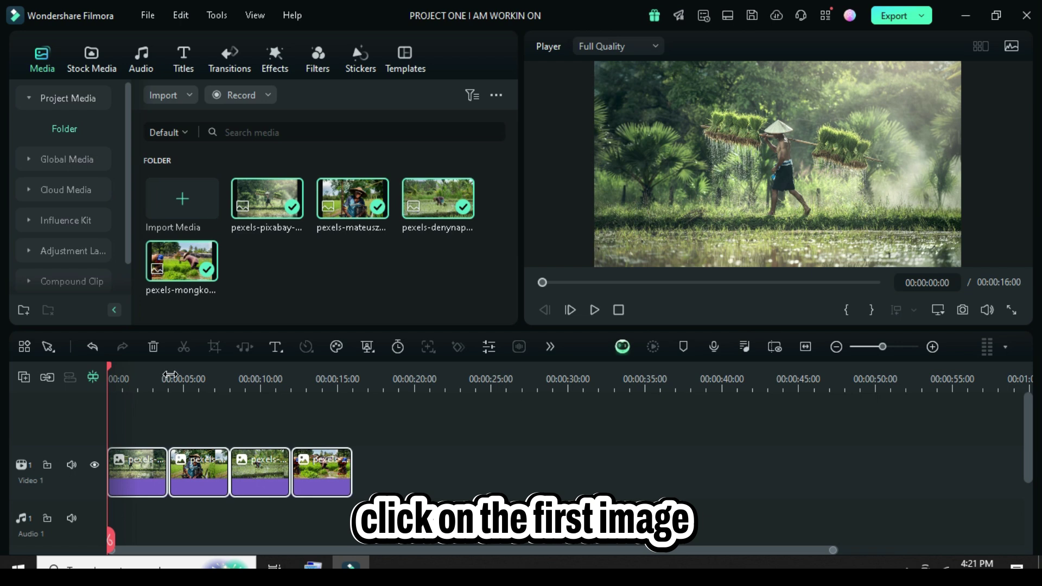
Crop the first photo to 16:9 and apply a Pan & Zoom ending on a tighter, slightly shifted frame
left_click(174, 483)
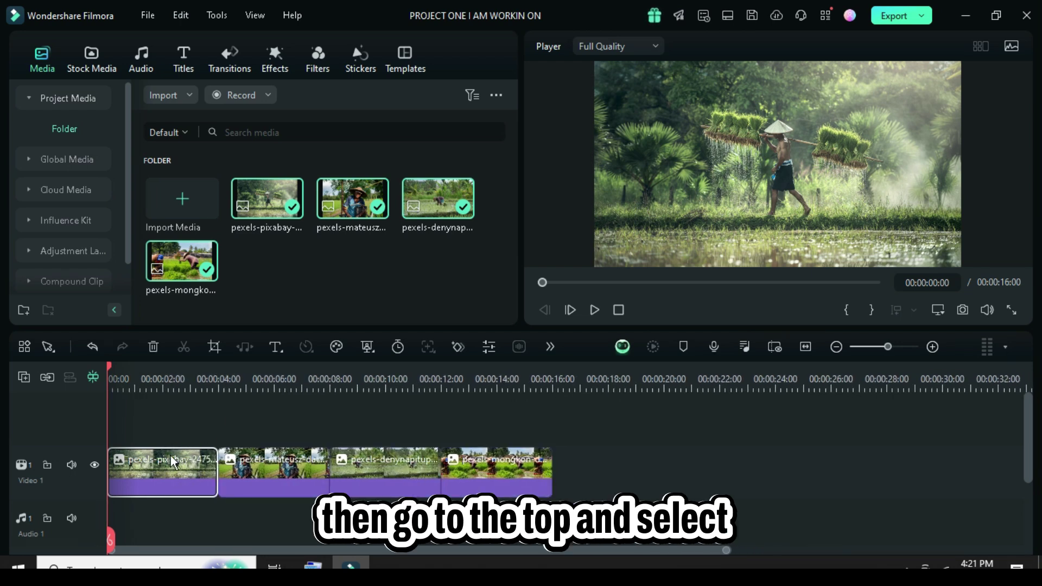
left_click(217, 350)
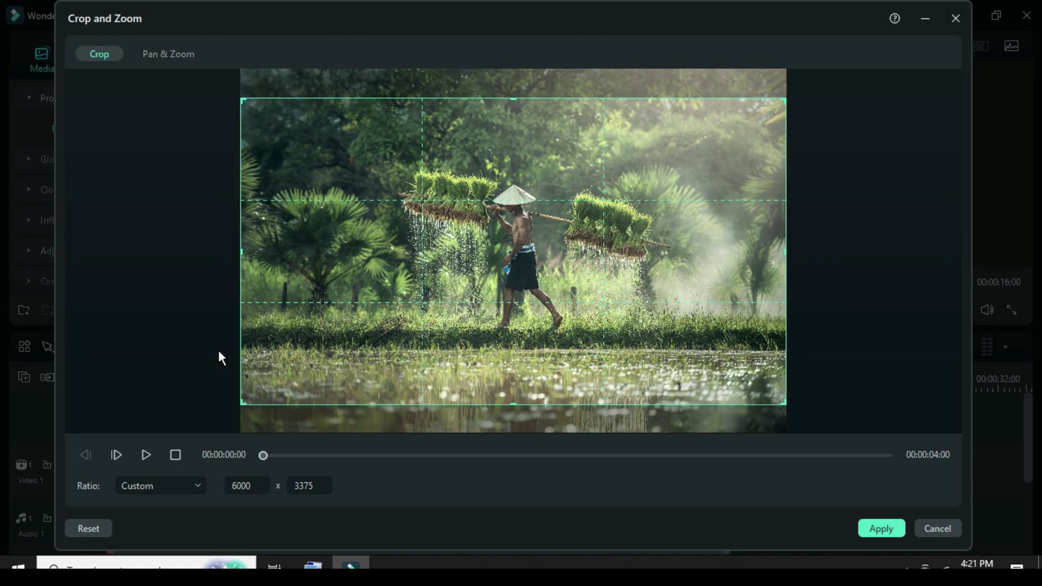
left_click(175, 486)
left_click(169, 288)
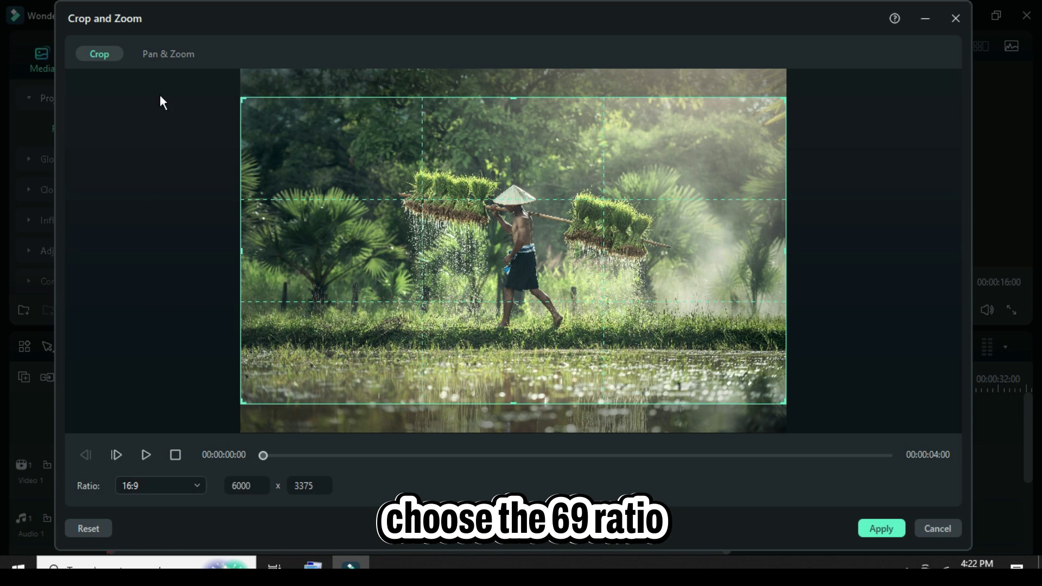
left_click(169, 54)
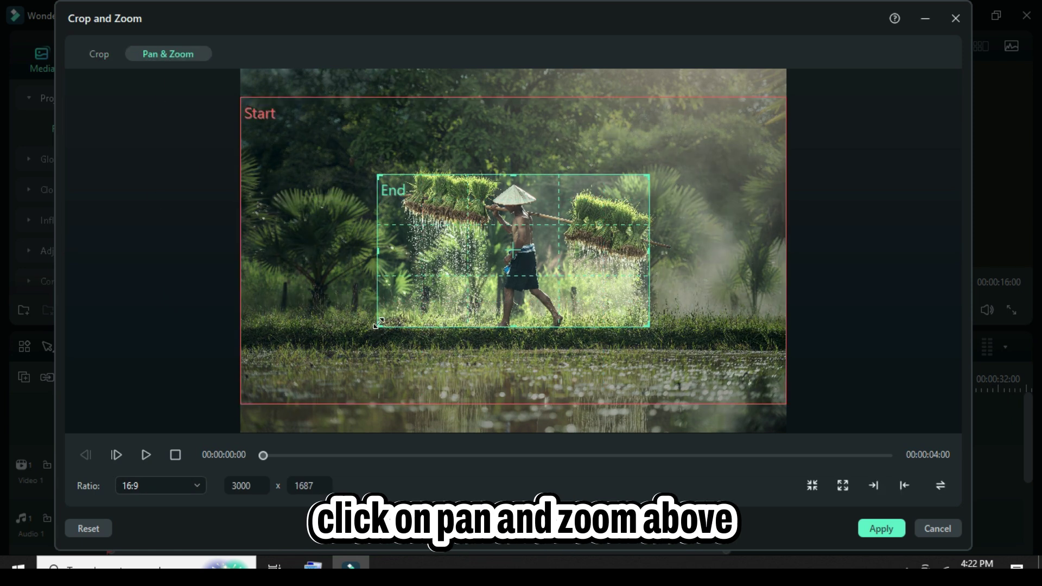
left_click_drag(378, 323, 293, 372)
left_click_drag(650, 175, 730, 129)
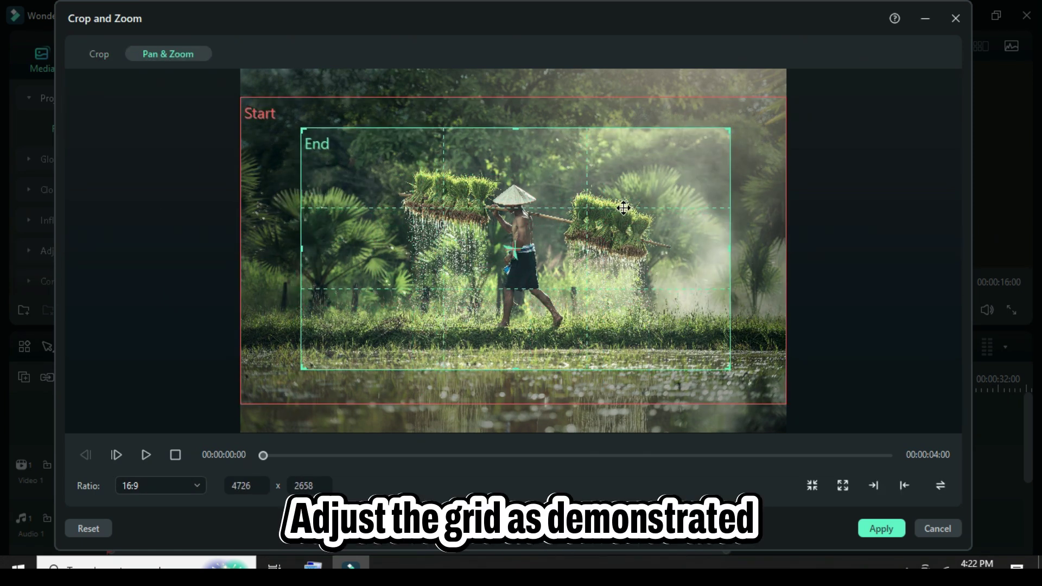
left_click_drag(624, 208, 621, 210)
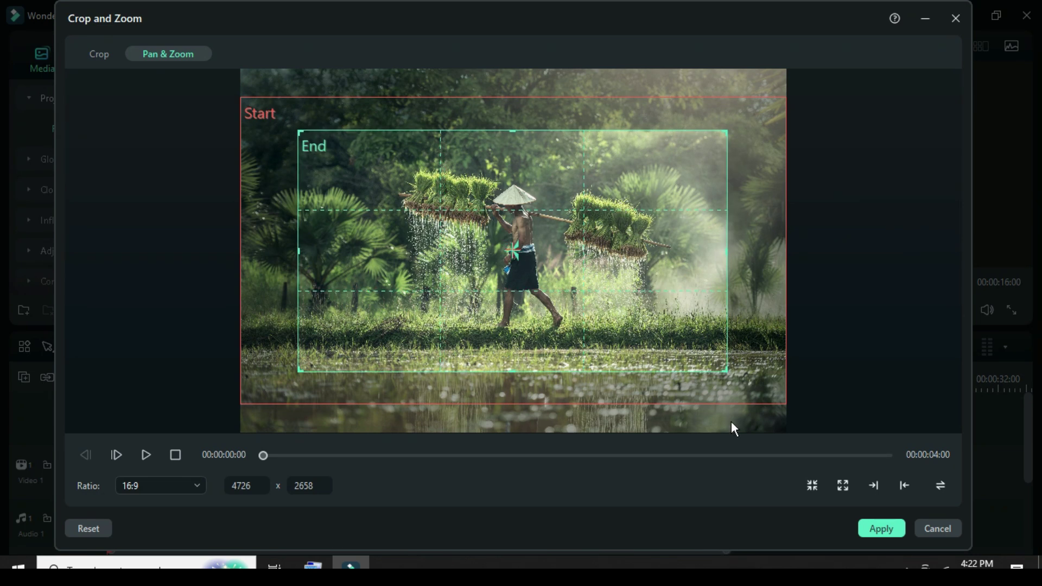
left_click(880, 528)
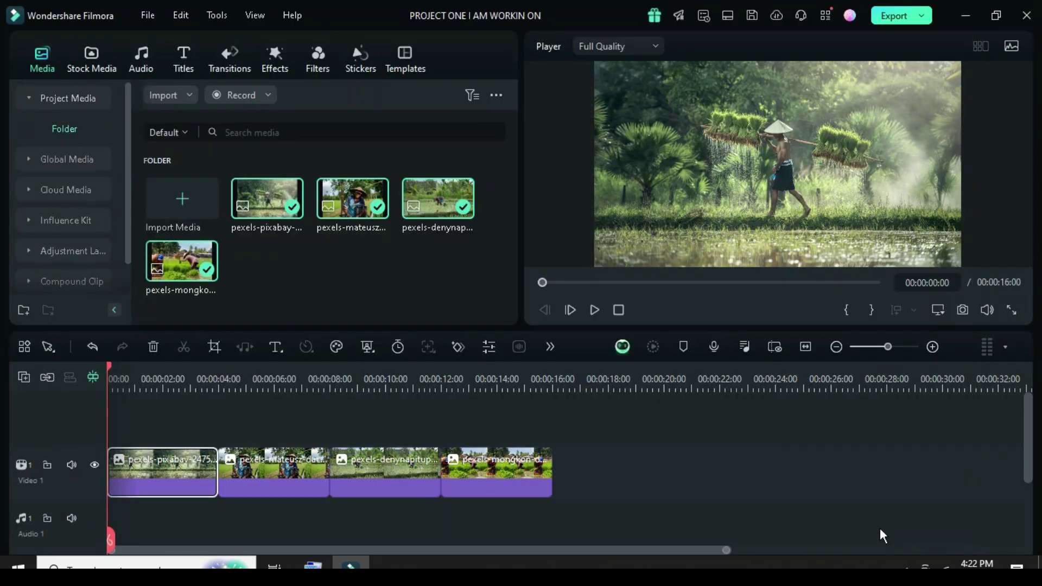
Copy the first photo's Effect&Filter and paste it onto the other three photo clips
right_click(183, 471)
mouse_move(265, 291)
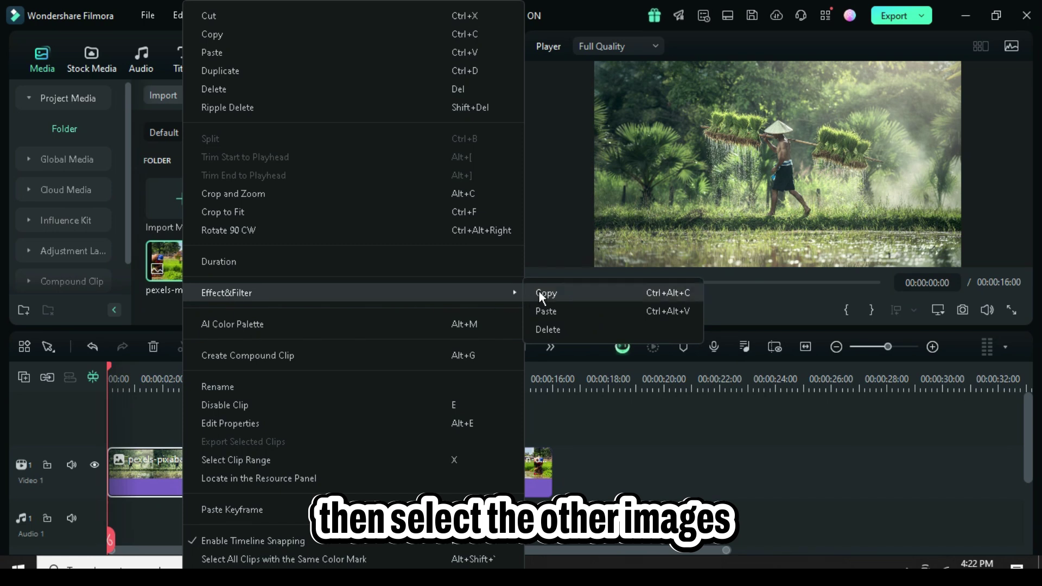
left_click(554, 291)
left_click_drag(600, 471, 276, 463)
right_click(275, 463)
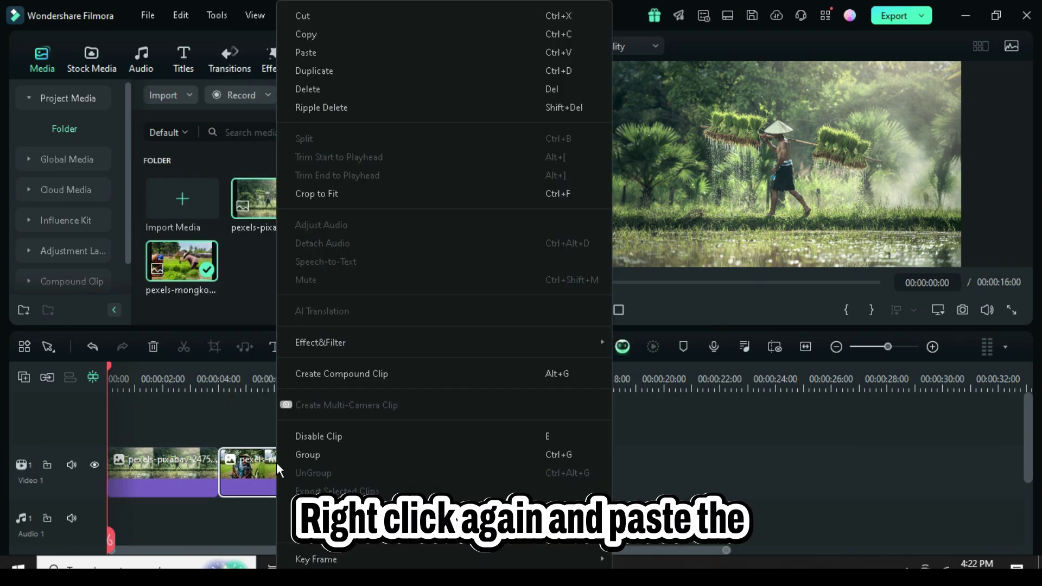
mouse_move(323, 347)
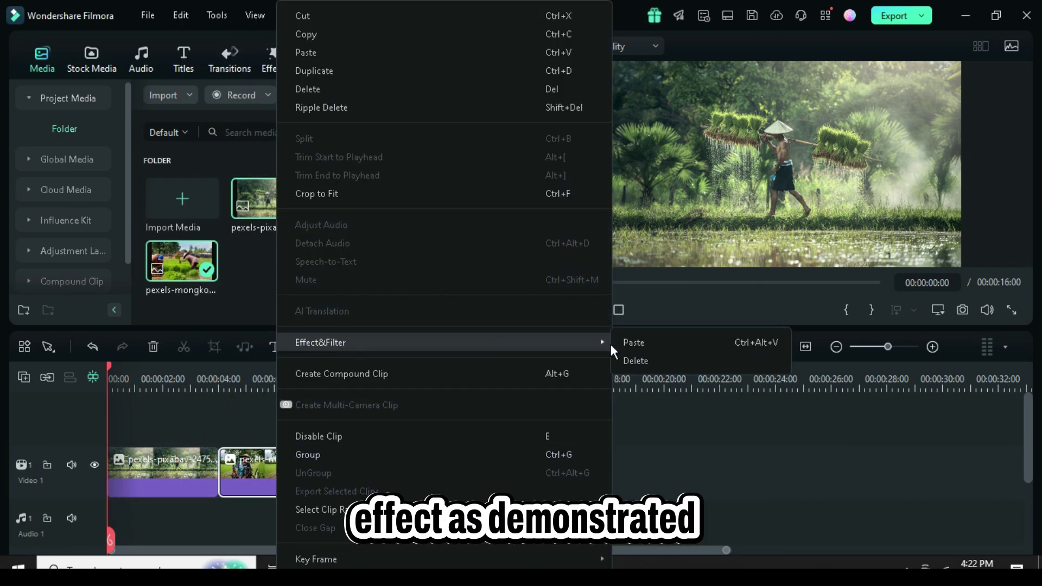
left_click(636, 343)
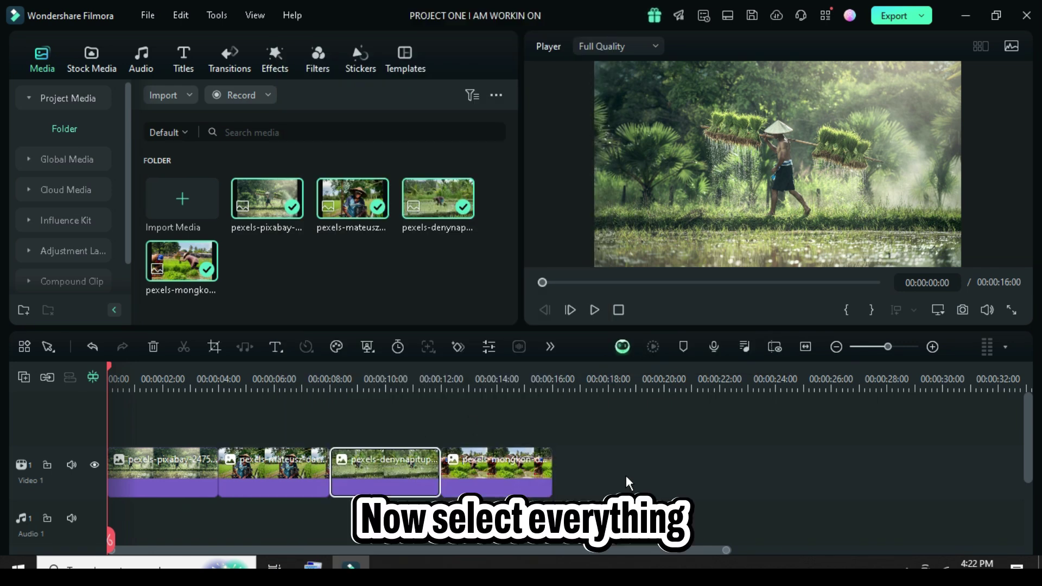
Copy all four photo clips and paste them onto a newly added Video 2 track
left_click_drag(628, 483, 178, 463)
right_click(178, 463)
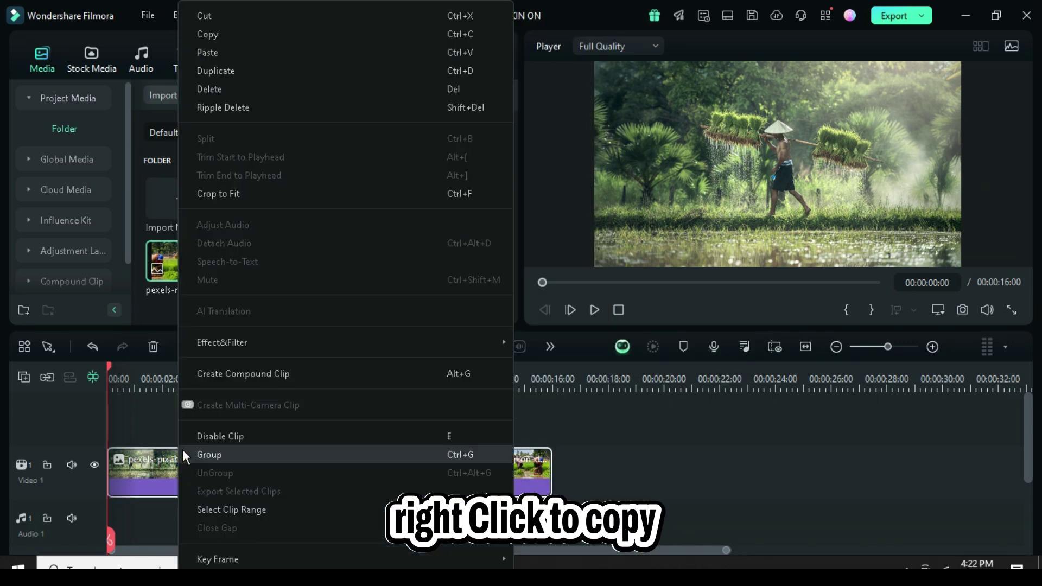
left_click(217, 33)
left_click(24, 377)
left_click(60, 415)
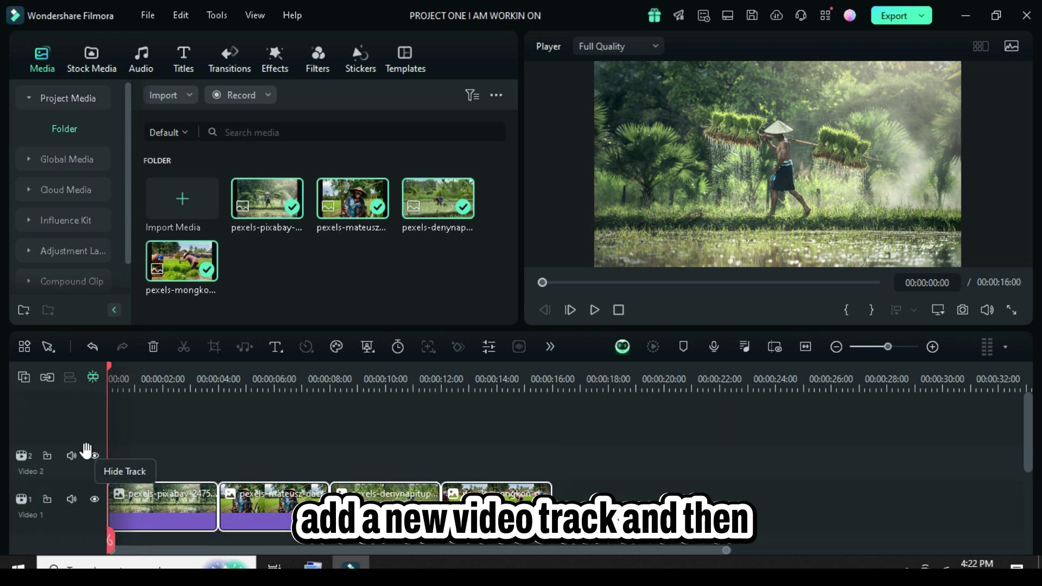
right_click(119, 457)
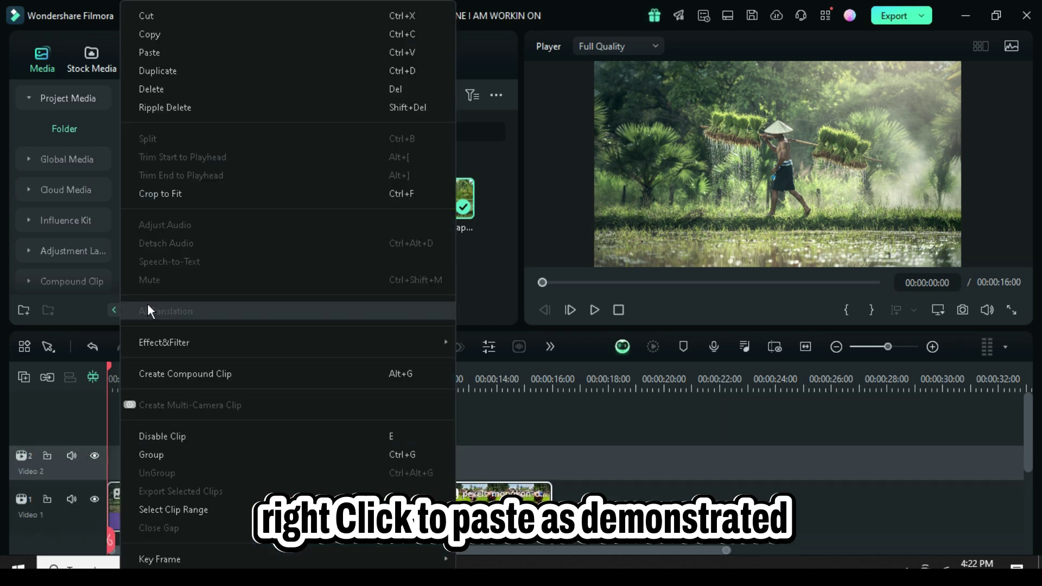
left_click(150, 52)
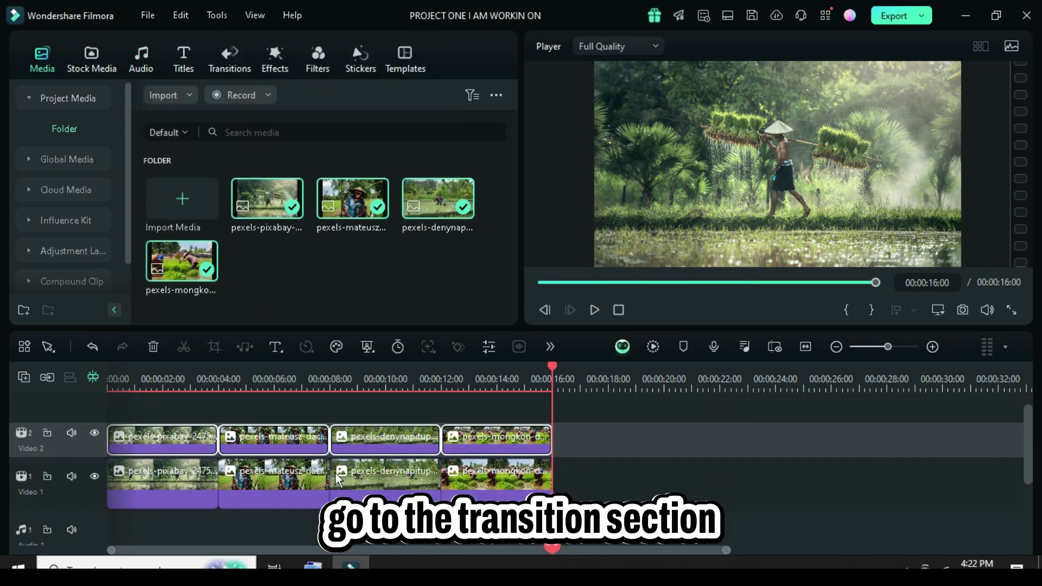
Add Push, Push Left and Push transitions between the four photos on Video 1
left_click(541, 283)
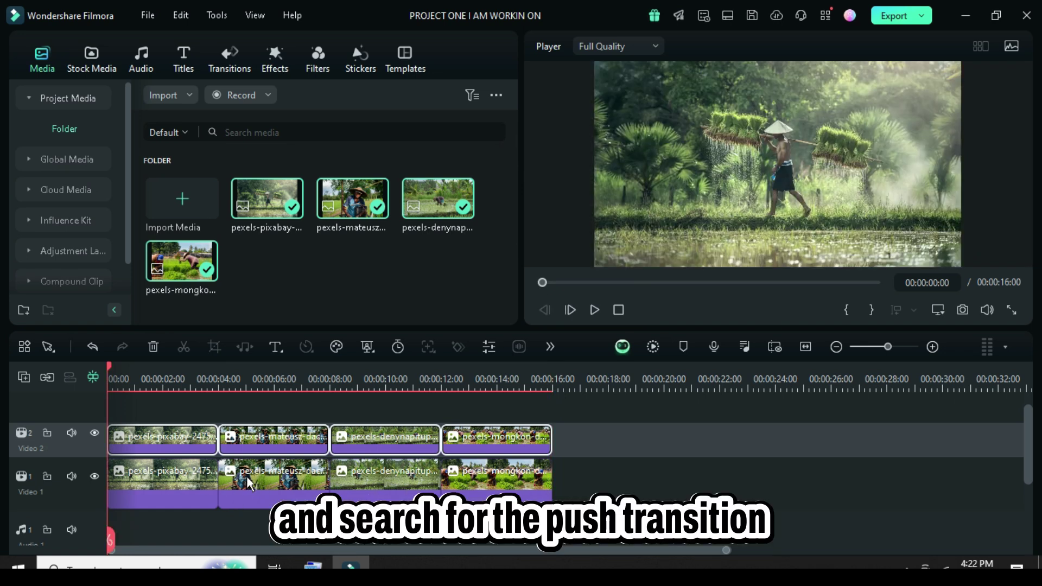
left_click(229, 61)
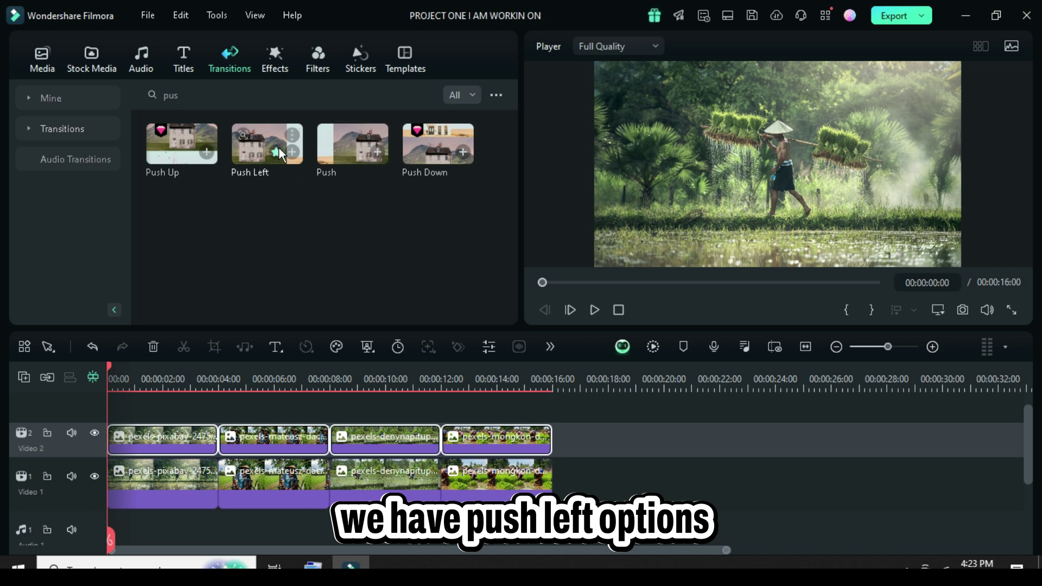
left_click_drag(325, 163, 213, 495)
left_click_drag(264, 145, 330, 481)
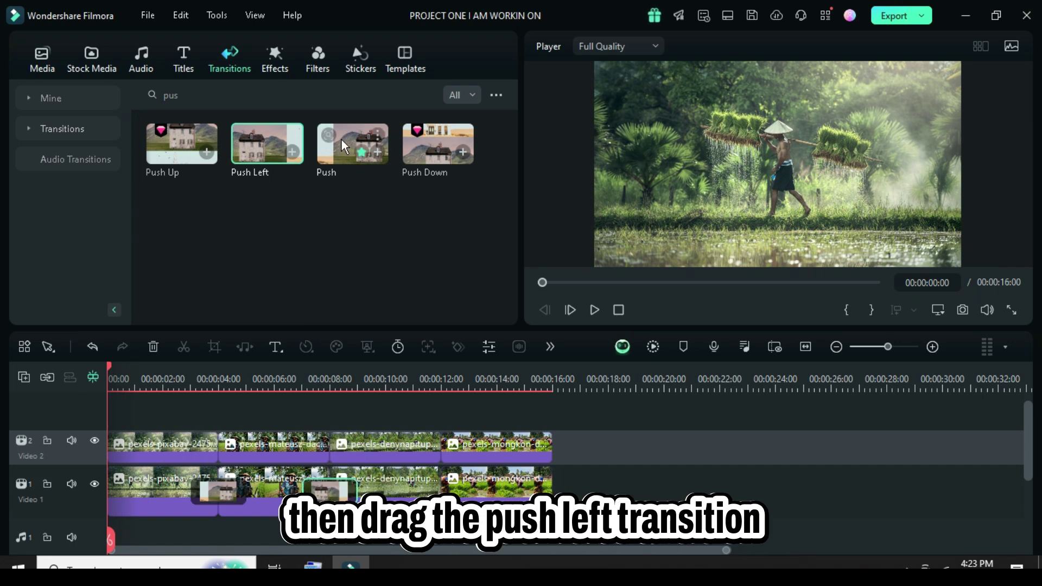
left_click_drag(344, 147, 440, 491)
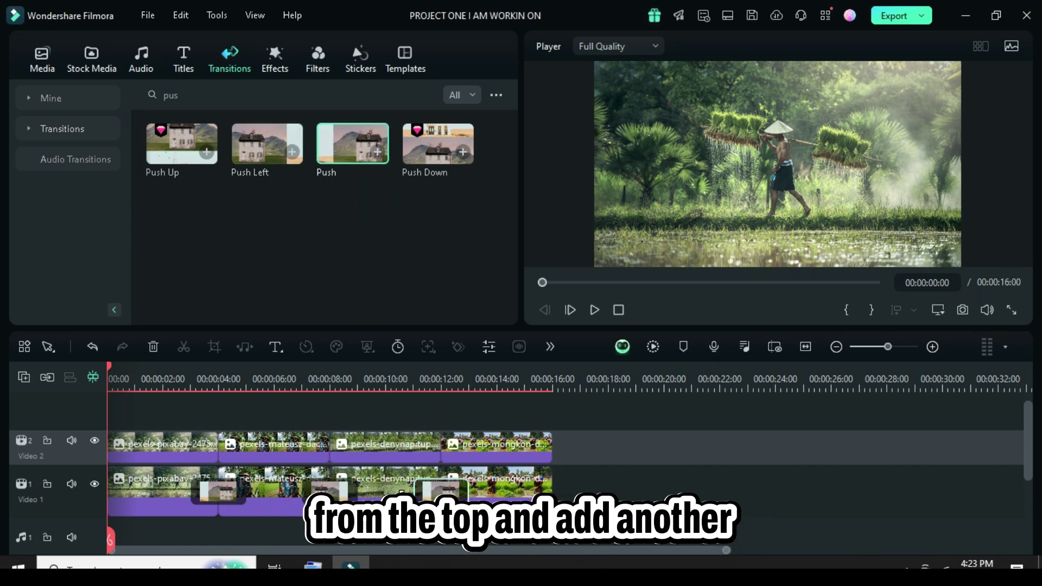
scroll(303, 480, "down", 1)
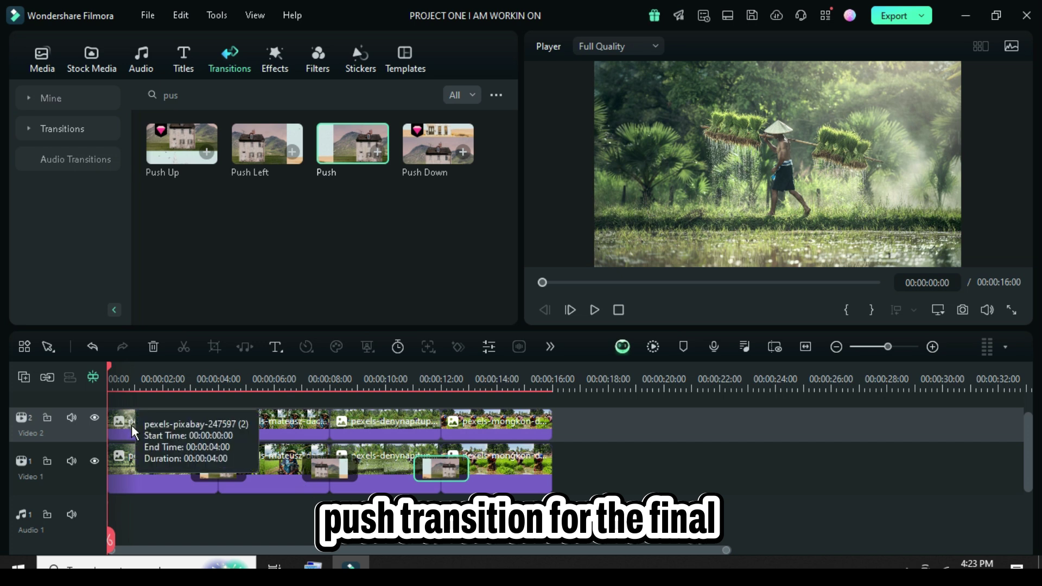
left_click(161, 421)
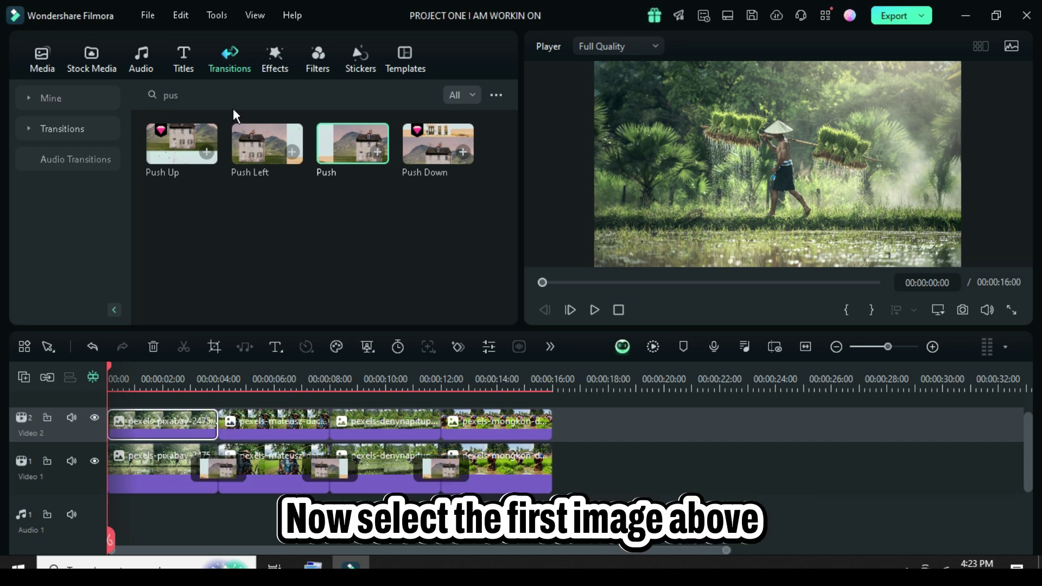
Add the Border effect to the first upper-track photo with size 6 and blur 1
left_click(274, 72)
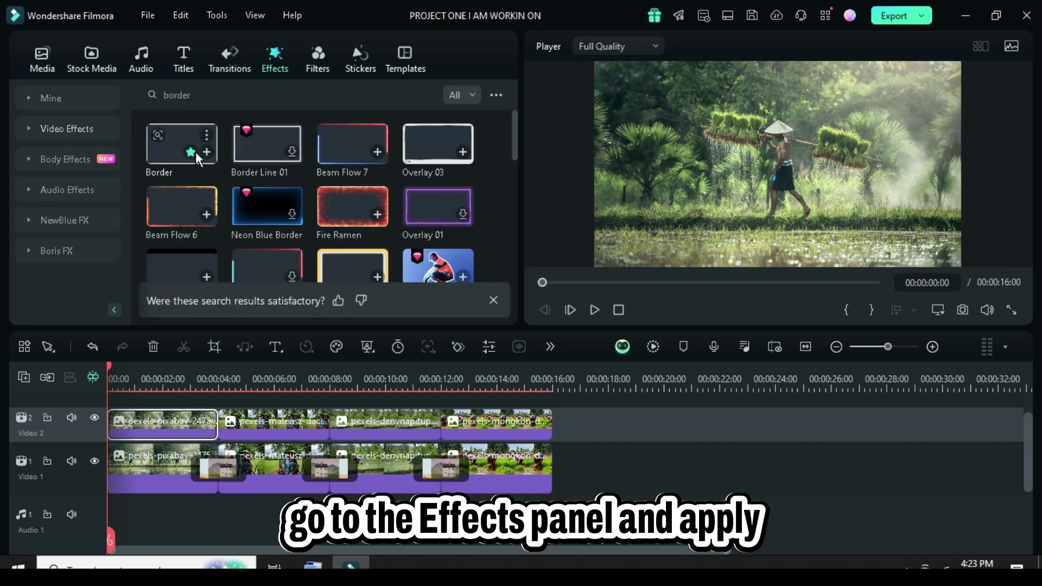
left_click_drag(176, 146, 169, 437)
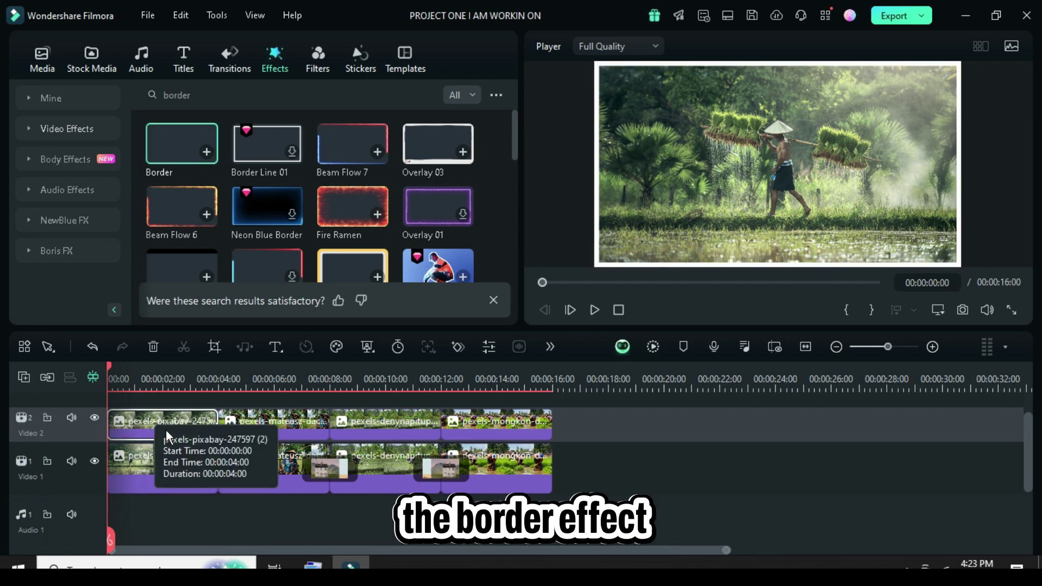
left_click(168, 424)
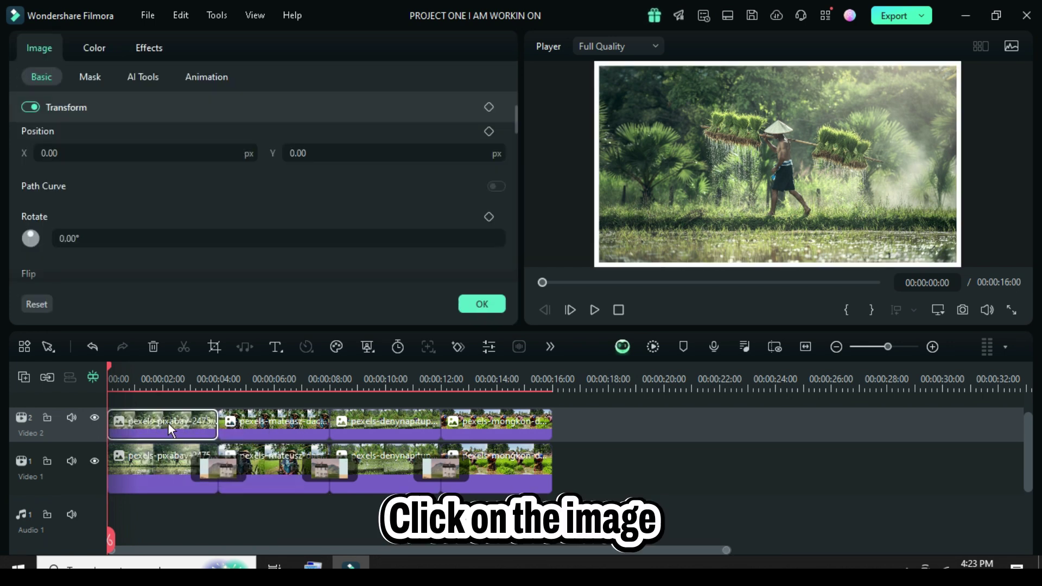
left_click(143, 48)
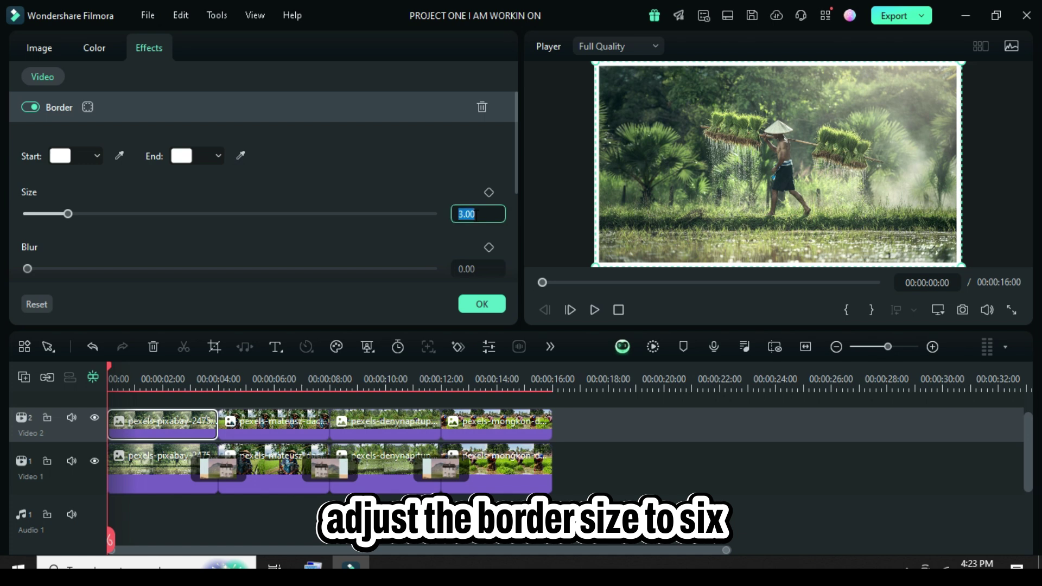
left_click(474, 214)
type("6")
key("Return")
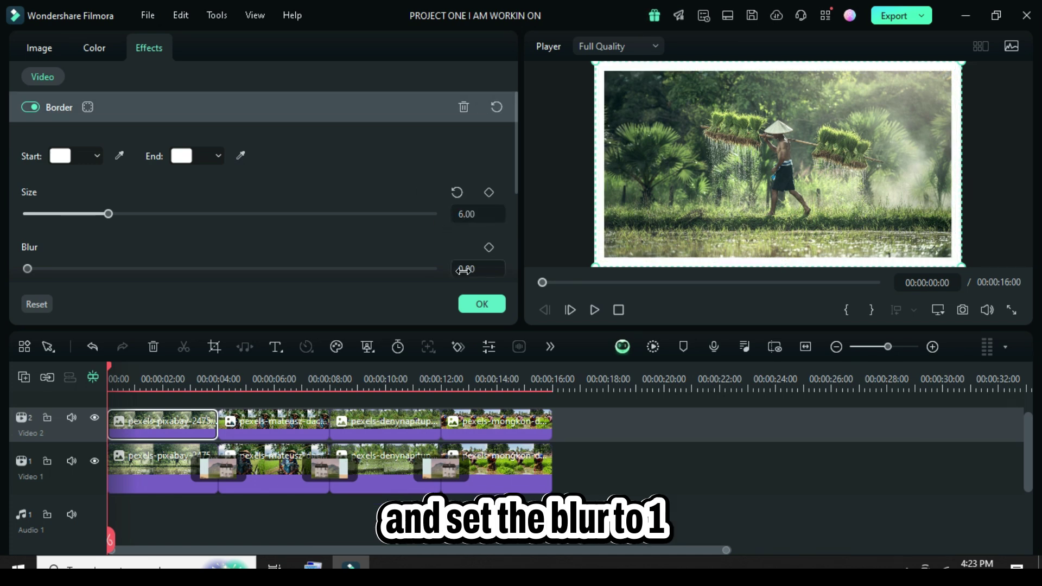
type("1")
key("Return")
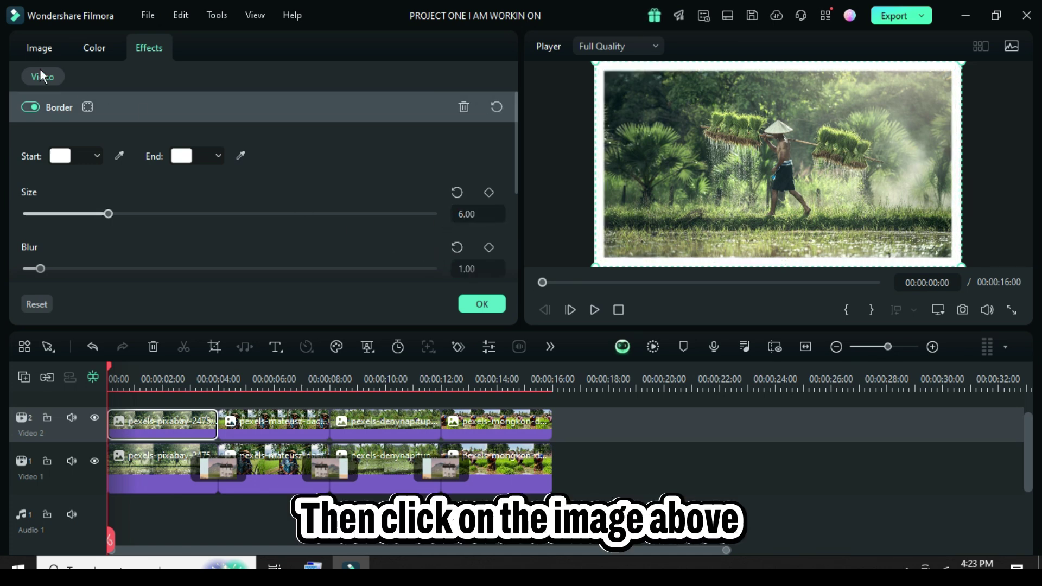
Turn on Drop Shadow for the first overlay photo and confirm with OK
left_click(31, 48)
scroll(152, 173, "down", 15)
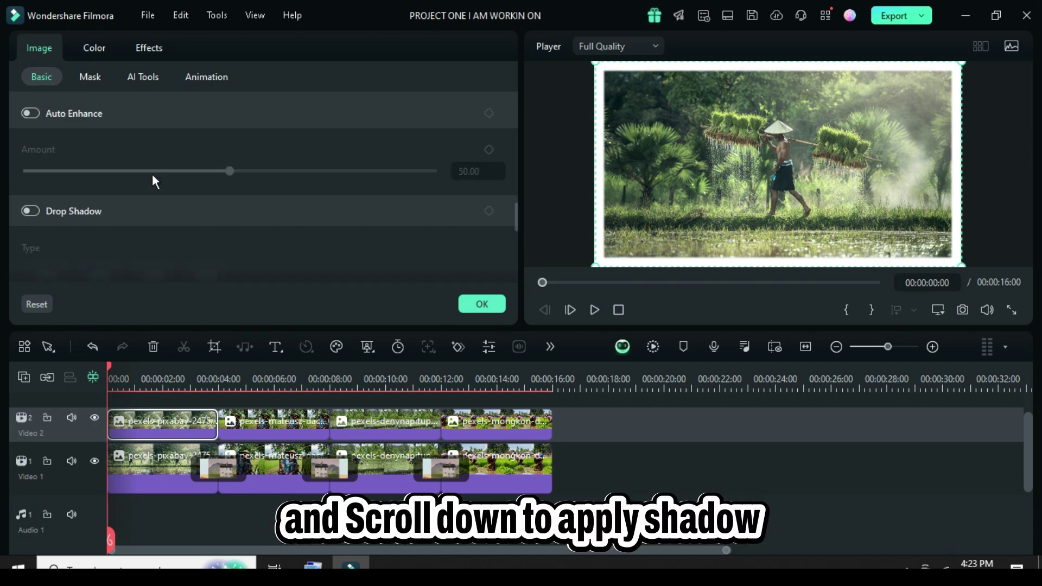
left_click(34, 164)
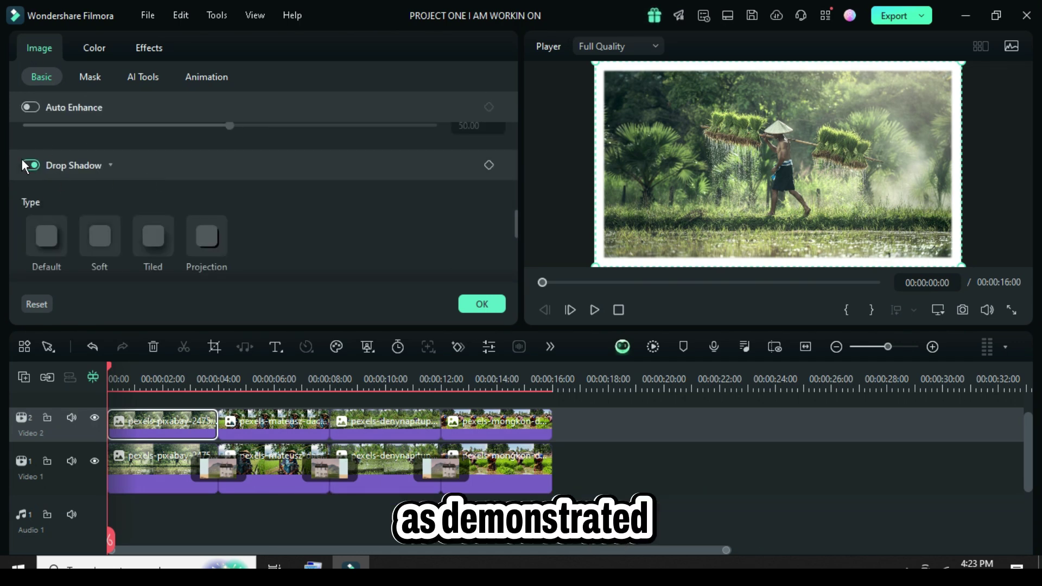
left_click(482, 304)
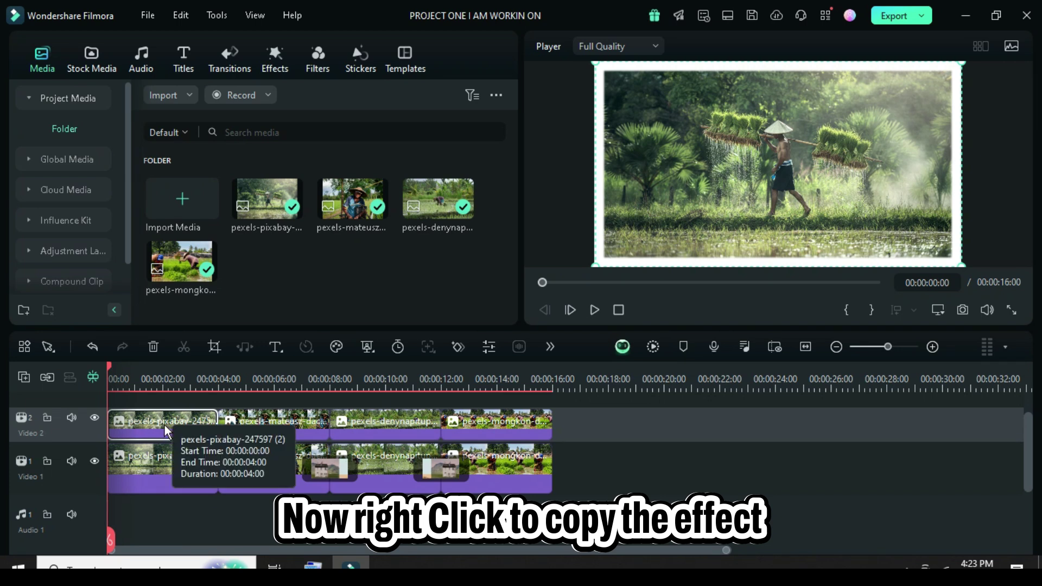
Copy the first overlay's effects and paste them onto the other three upper-track photos
right_click(166, 429)
mouse_move(196, 298)
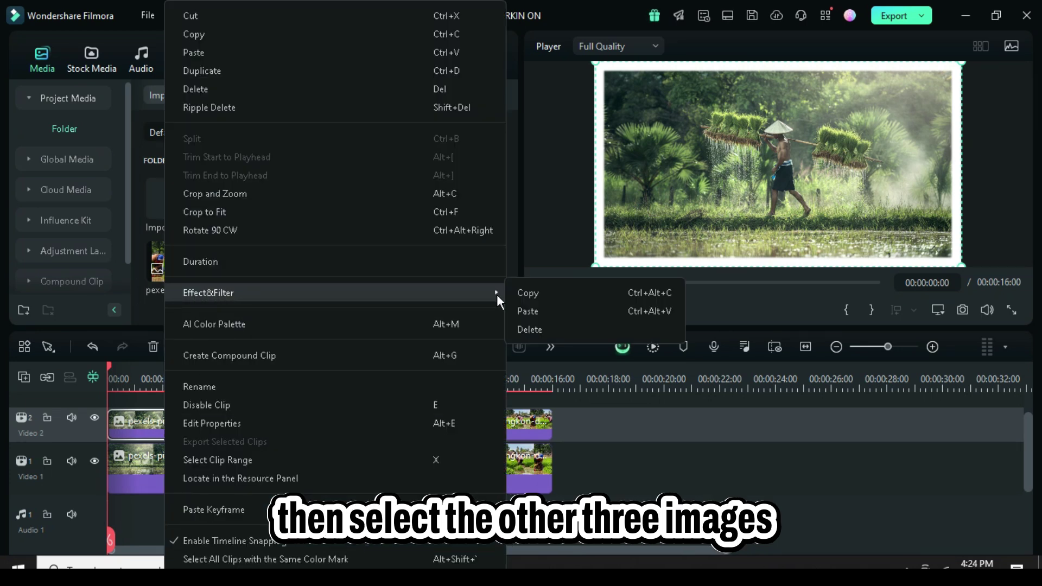
left_click(528, 293)
left_click(546, 422)
left_click(338, 418, "ctrl")
left_click(283, 420, "ctrl")
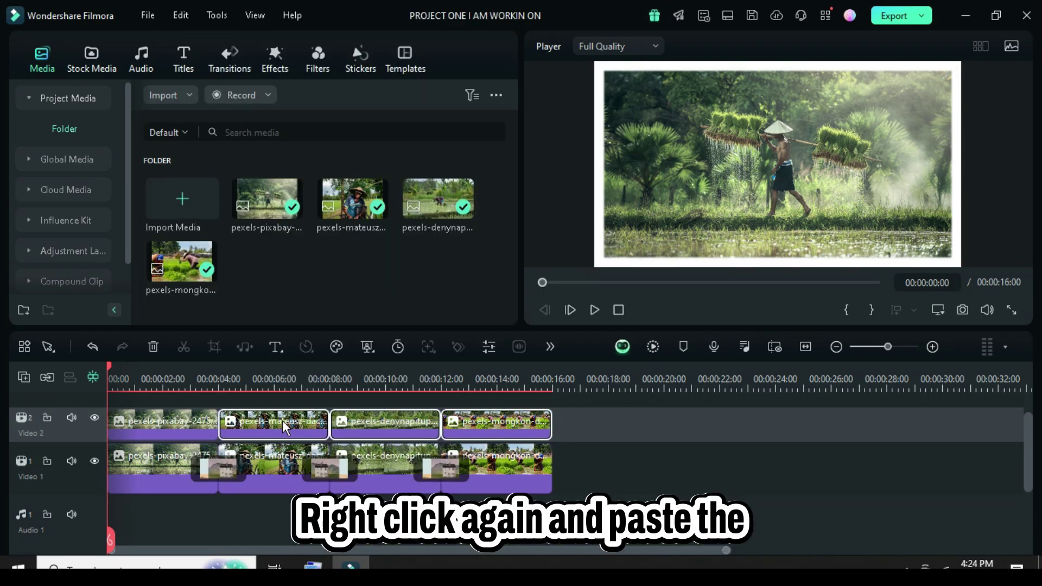
right_click(283, 420)
mouse_move(315, 341)
left_click(633, 345)
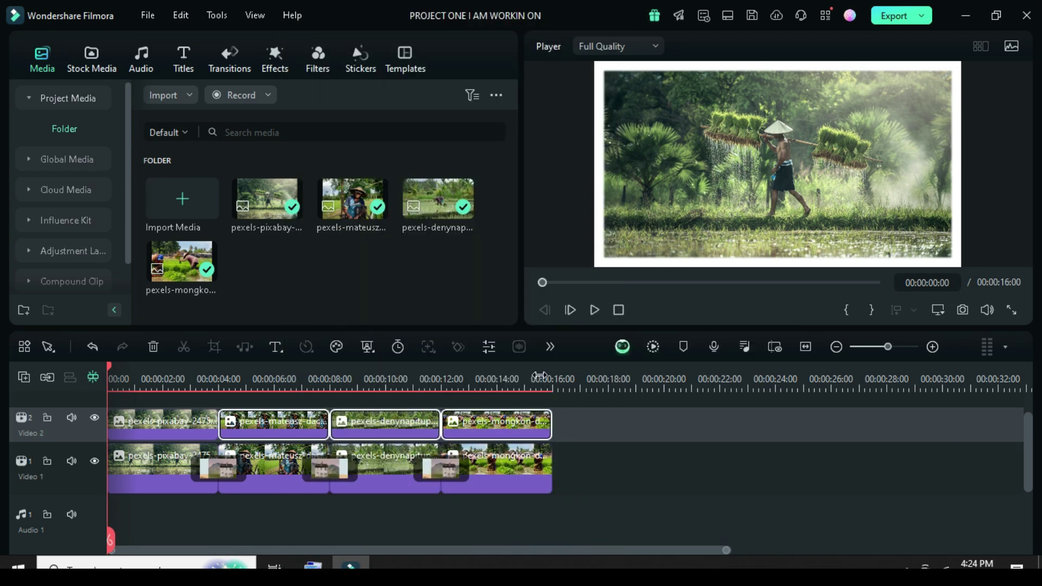
left_click(146, 431)
Add a Transform keyframe at the first overlay's start with Scale 0
scroll(163, 378, "up", 1)
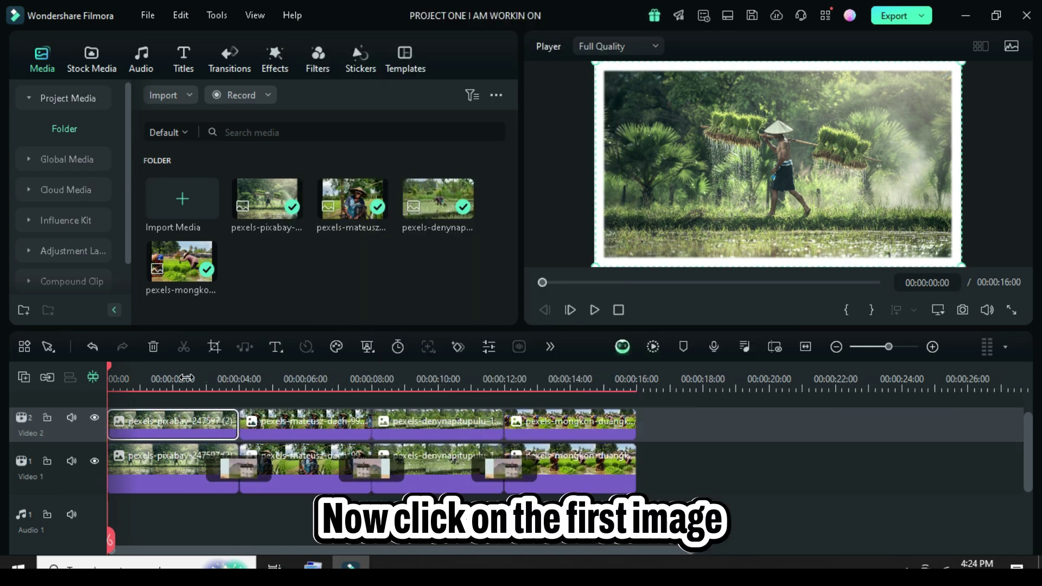
scroll(186, 378, "up", 1)
double_click(163, 437)
scroll(470, 195, "up", 6)
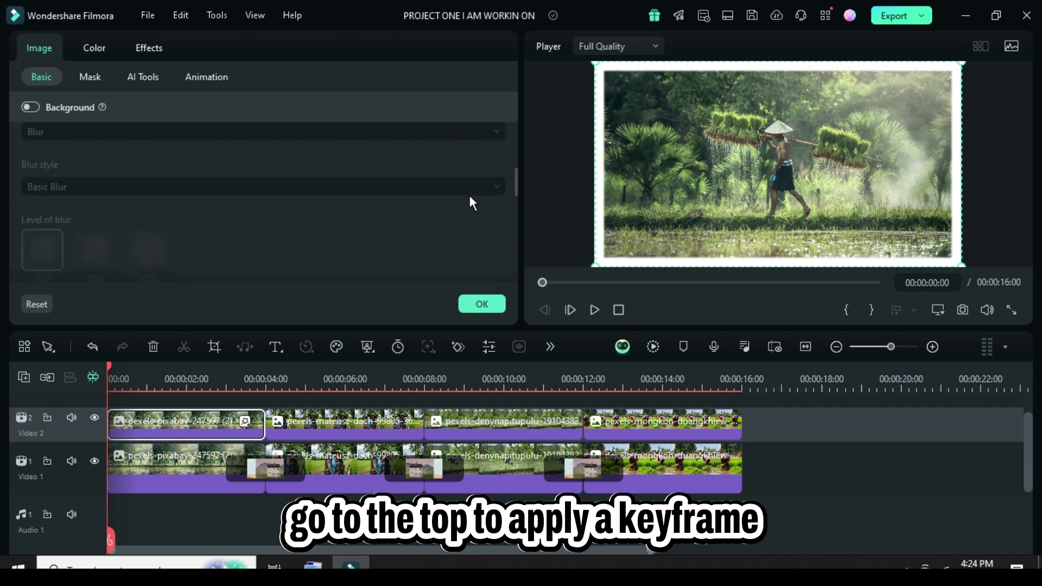
left_click(488, 105)
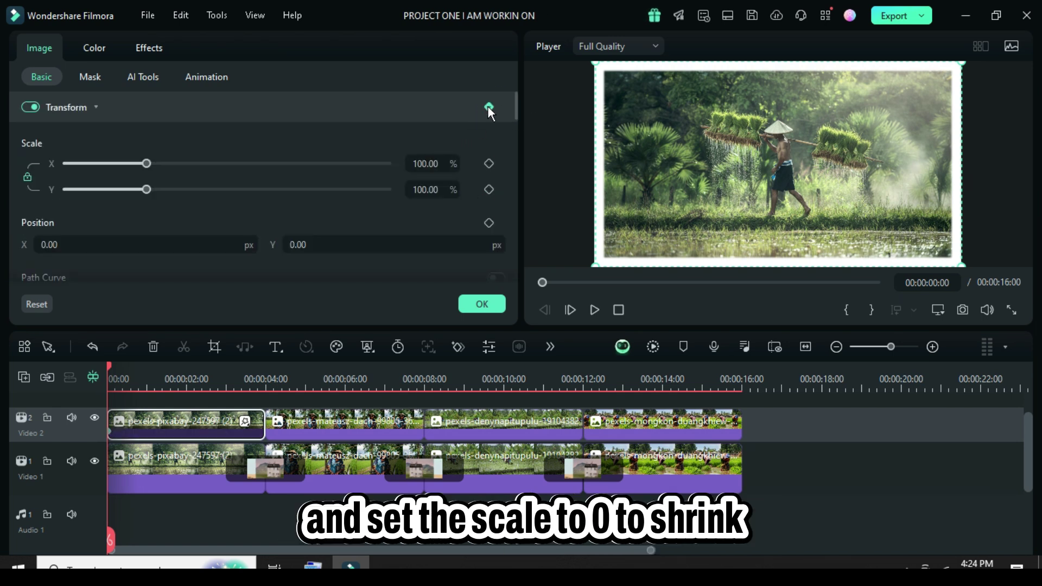
left_click(426, 164)
type("0")
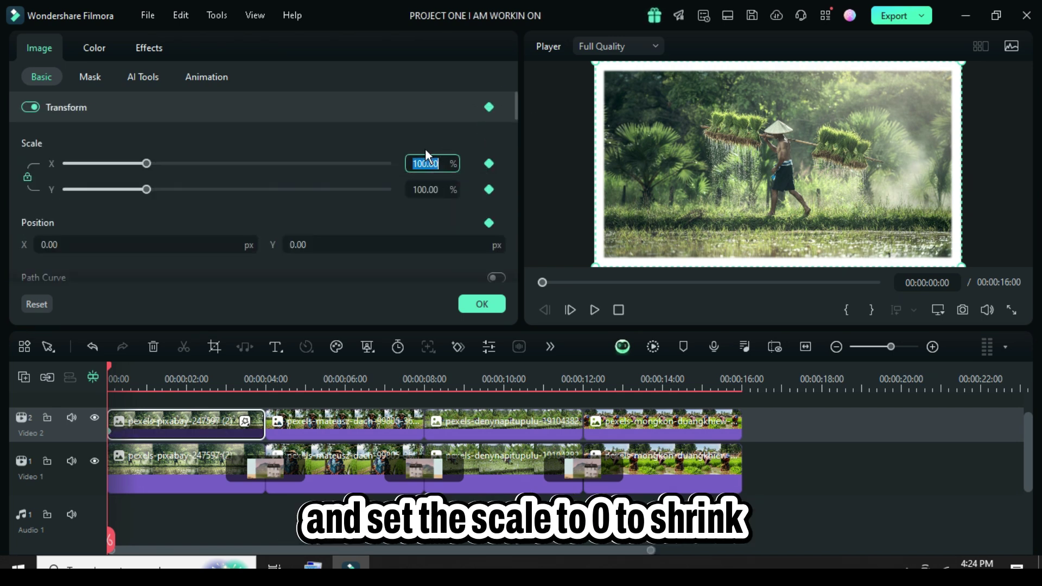
key("Return")
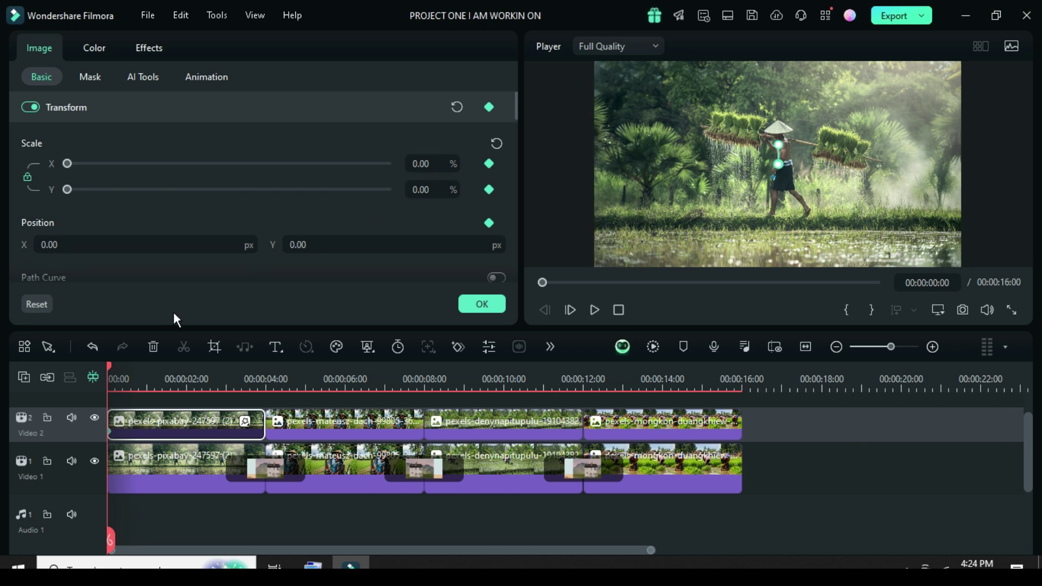
Keyframe Scale 60 at 1 second and hold it with another keyframe at 3 seconds
left_click_drag(109, 365, 147, 364)
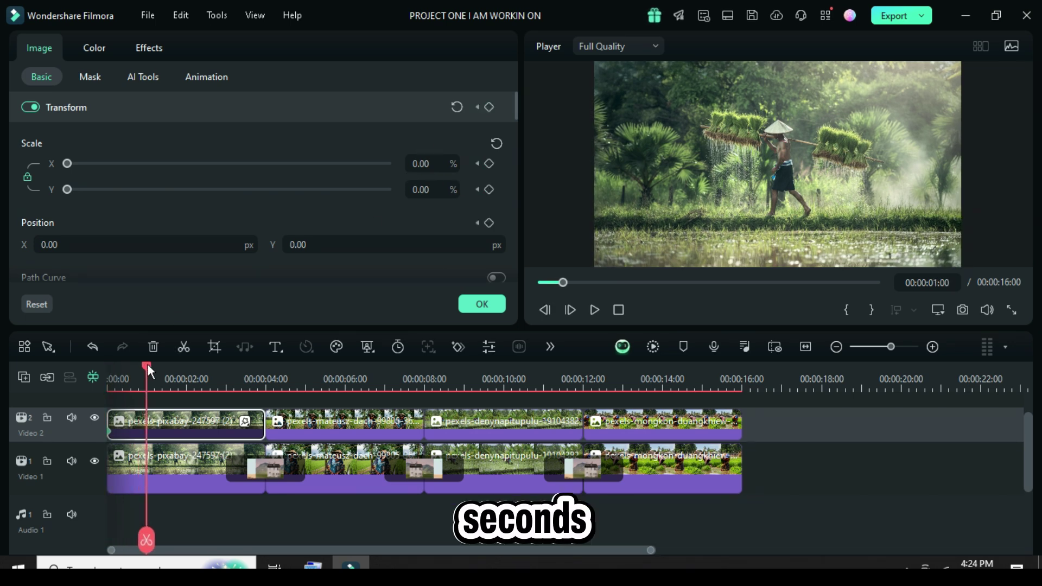
left_click(489, 107)
left_click(422, 164)
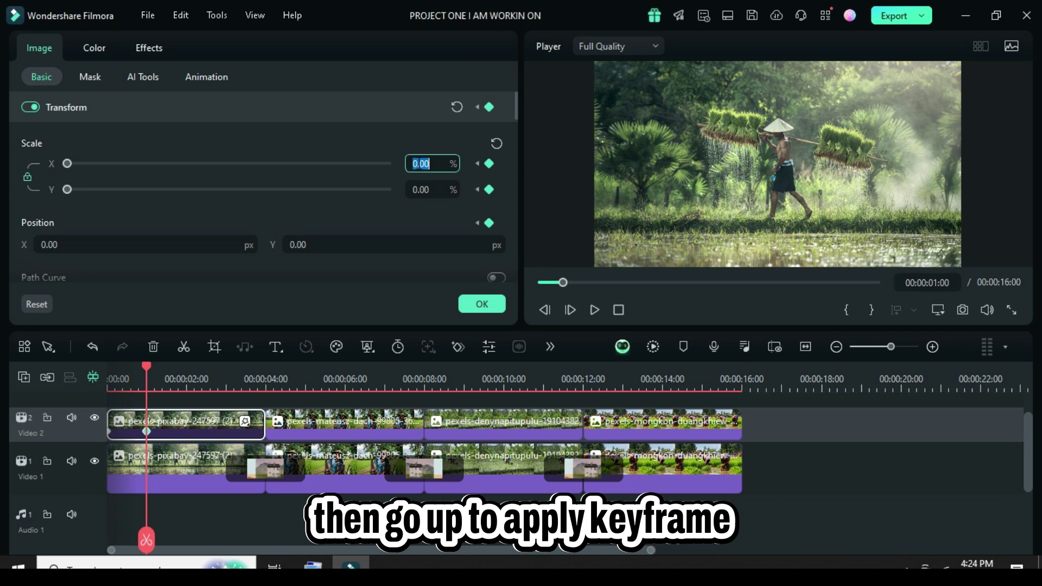
type("60")
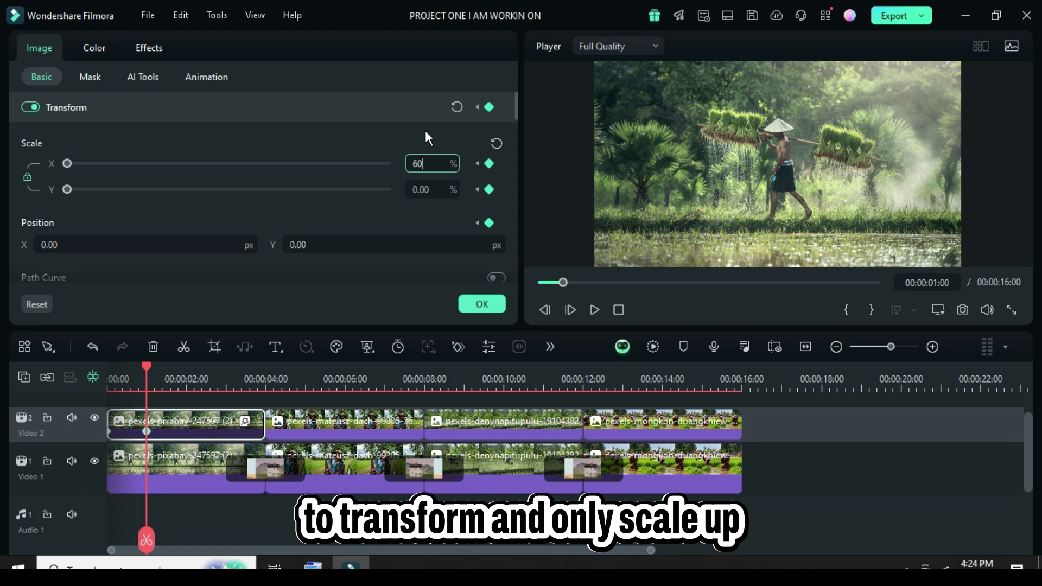
key("Return")
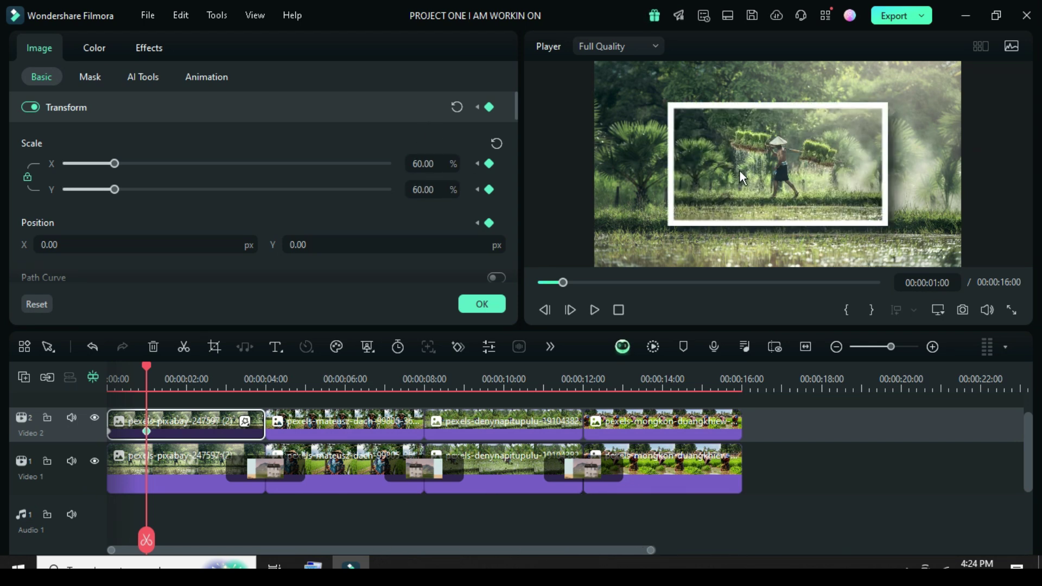
left_click_drag(146, 367, 227, 373)
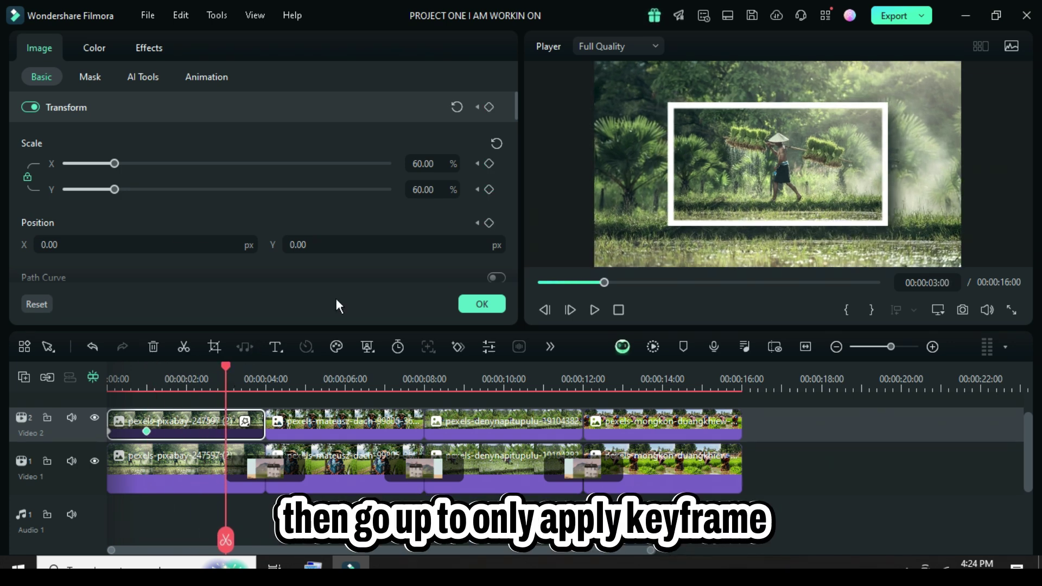
left_click(488, 105)
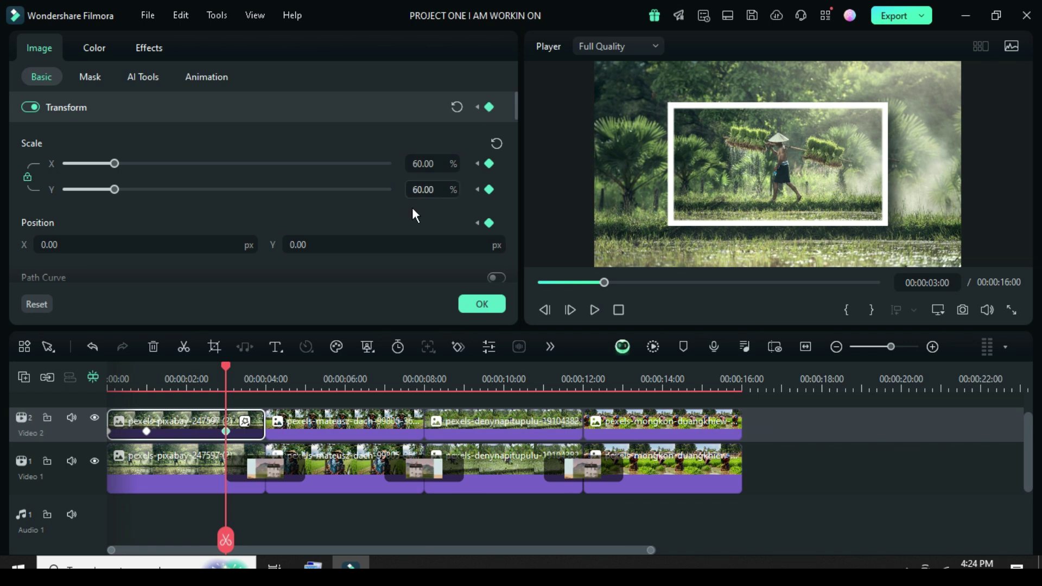
Add a Transform keyframe at the clip's end with Scale X 100 and Scale Y 30
left_click_drag(227, 368, 263, 369)
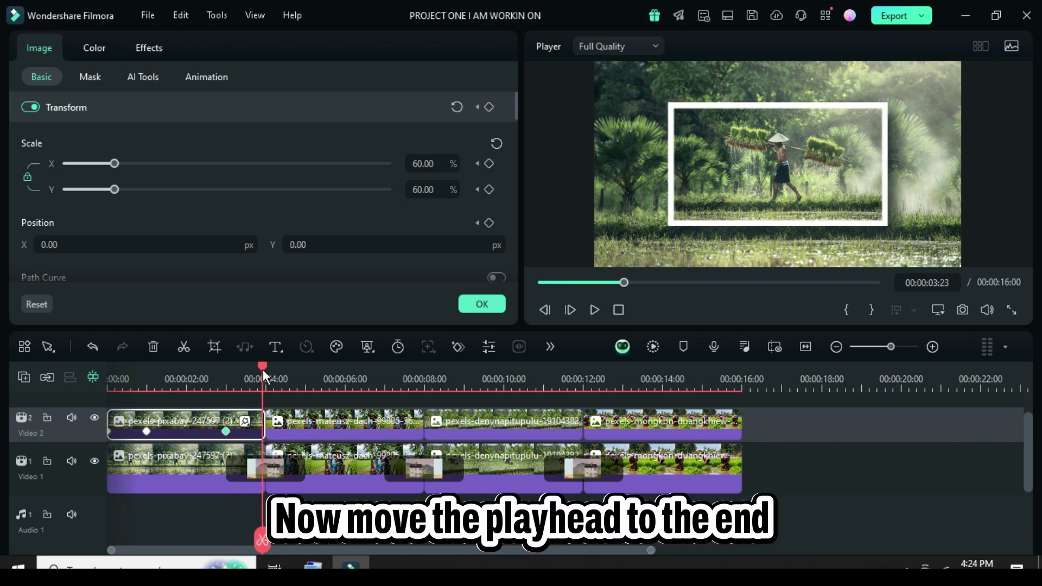
left_click(490, 108)
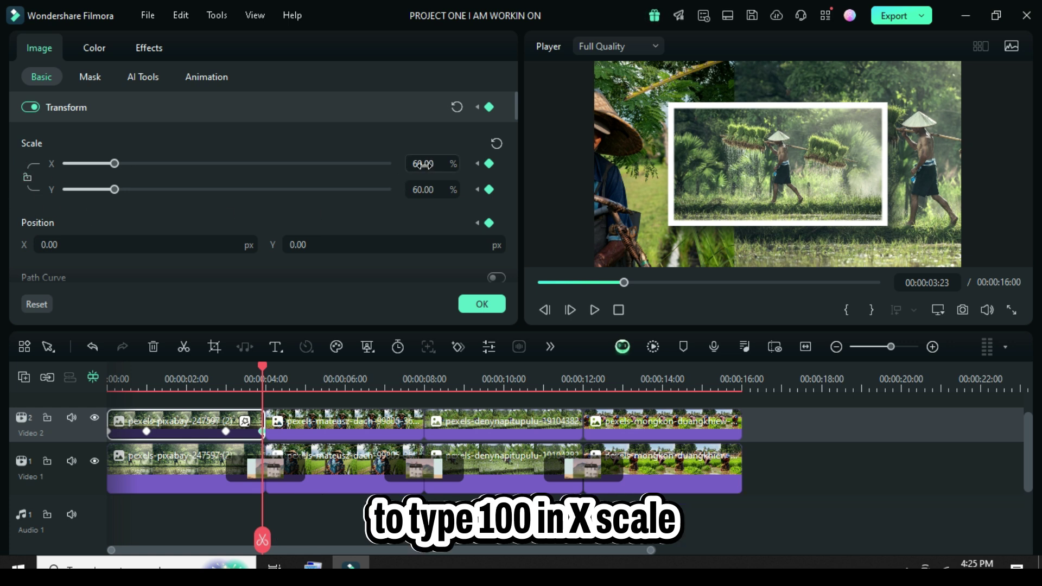
type("100")
key("Return")
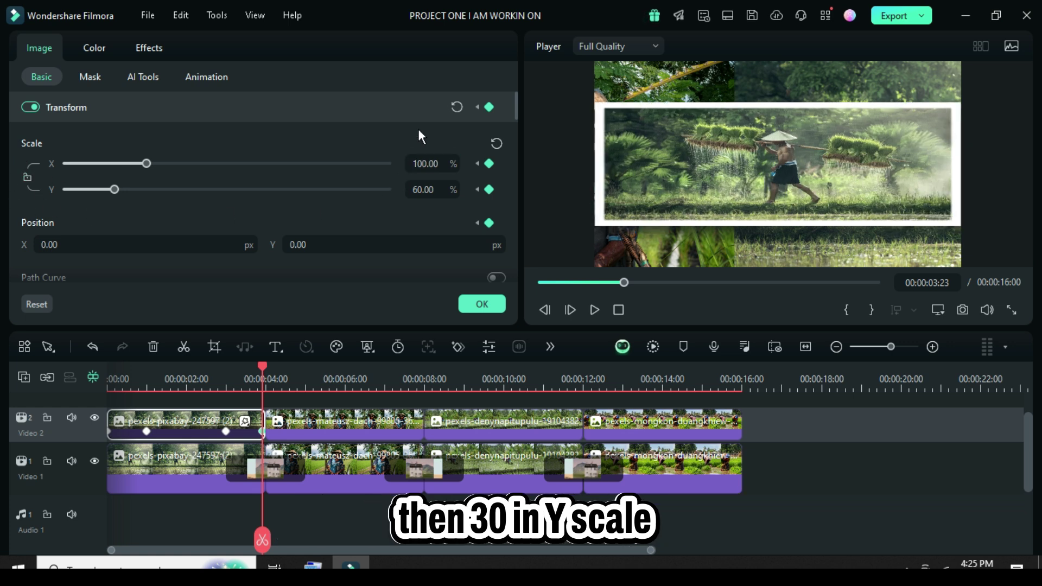
left_click(432, 188)
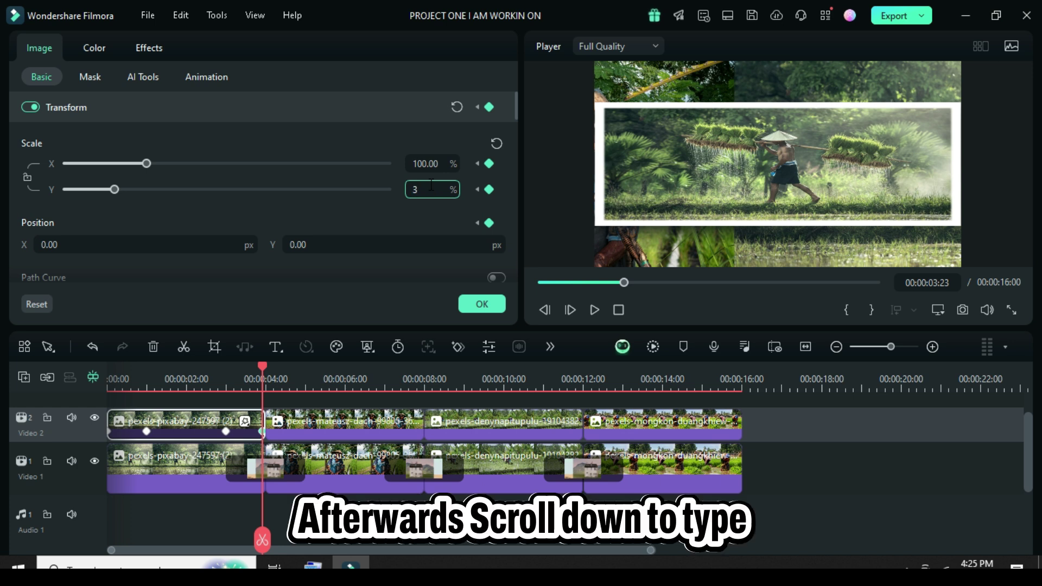
type("30")
key("Return")
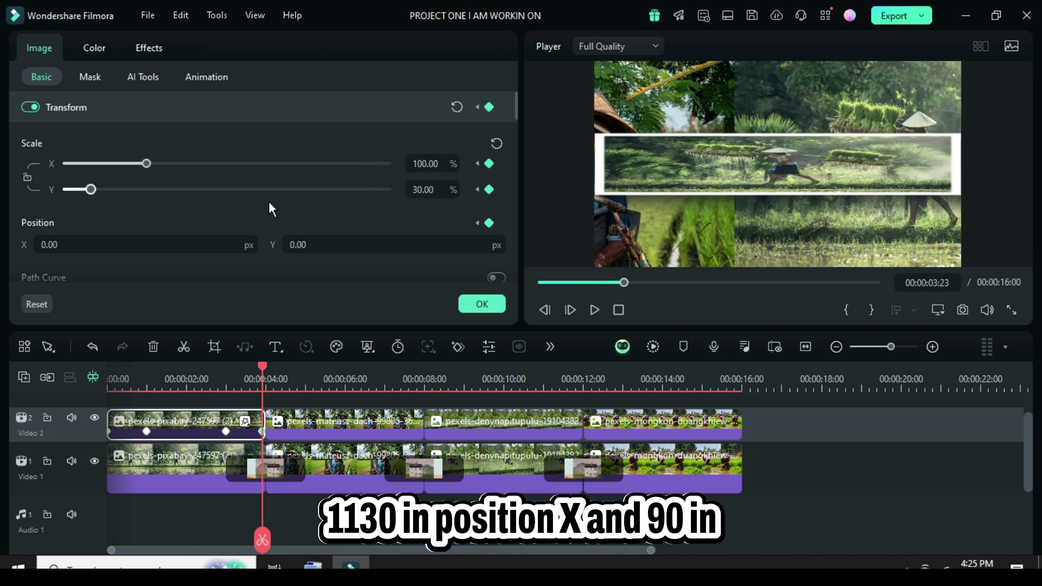
Set that end keyframe's Position X to 1130 and Rotate to 90°
left_click(71, 245)
type("11")
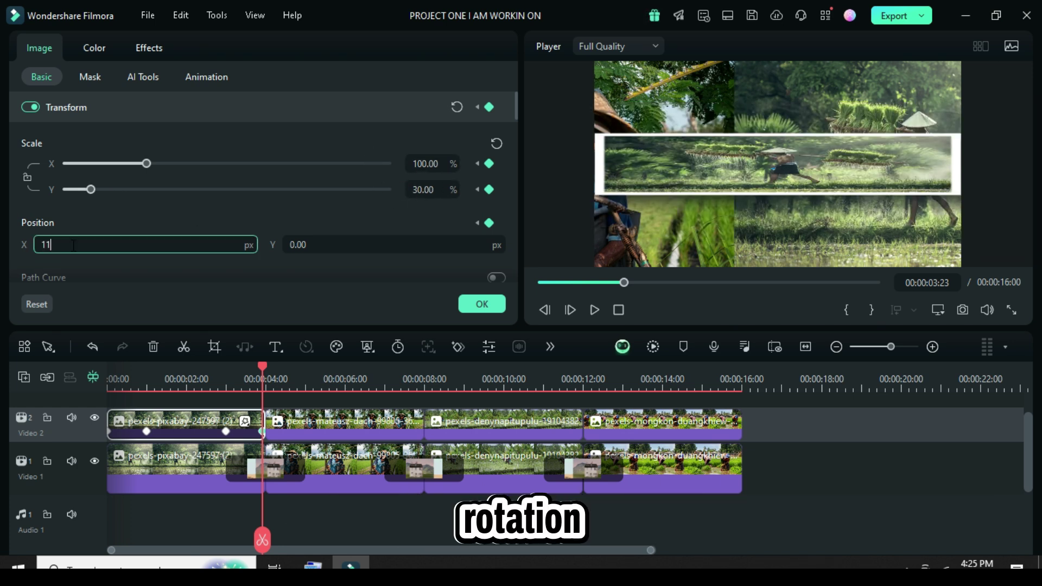
type("30.00")
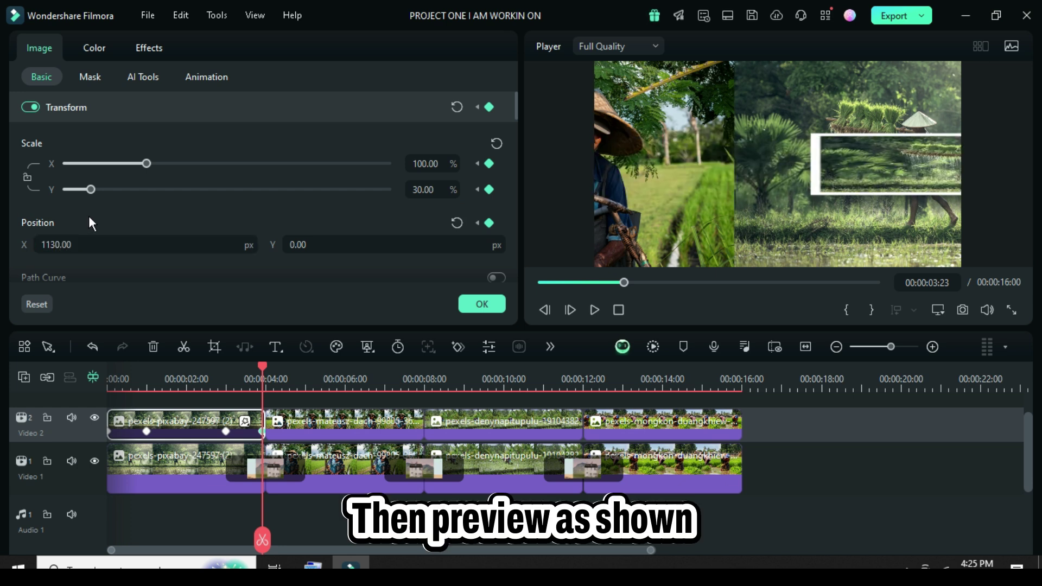
scroll(93, 215, "down", 2)
left_click(58, 243)
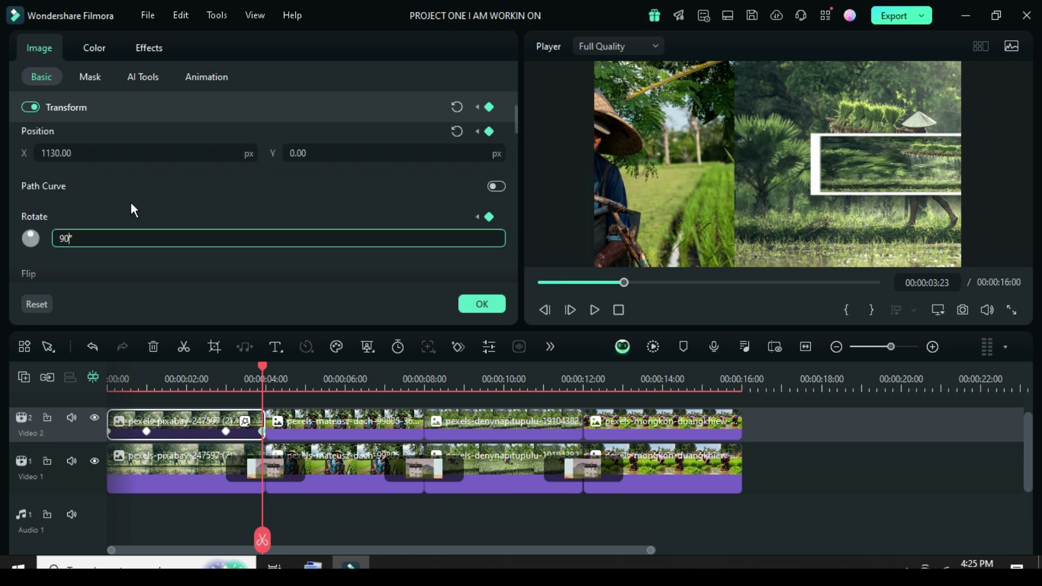
type("90")
key("Return")
Render a preview from the start and play it back through the first overlay's animation
left_click(482, 305)
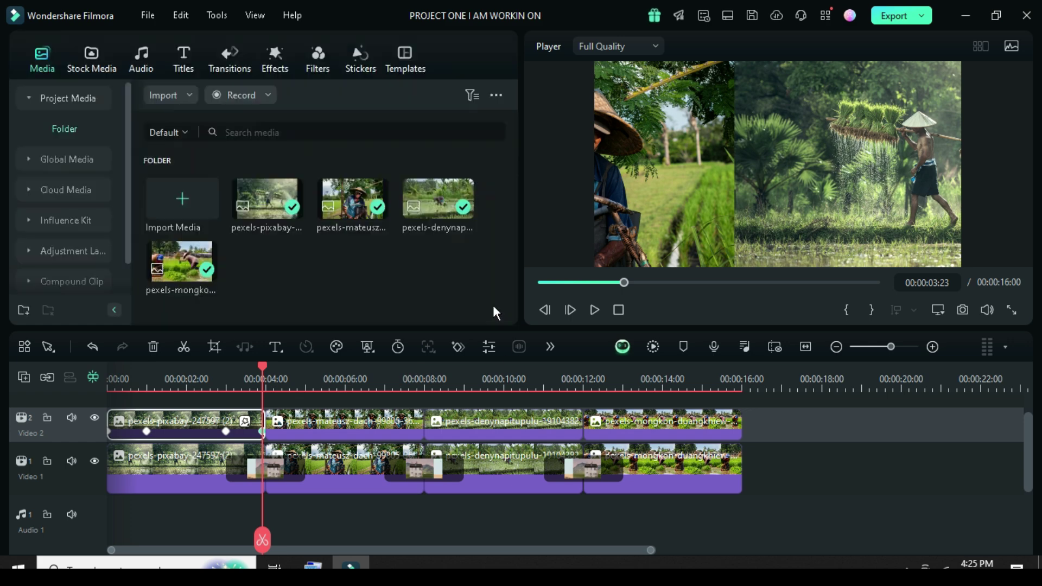
left_click(540, 283)
left_click(655, 347)
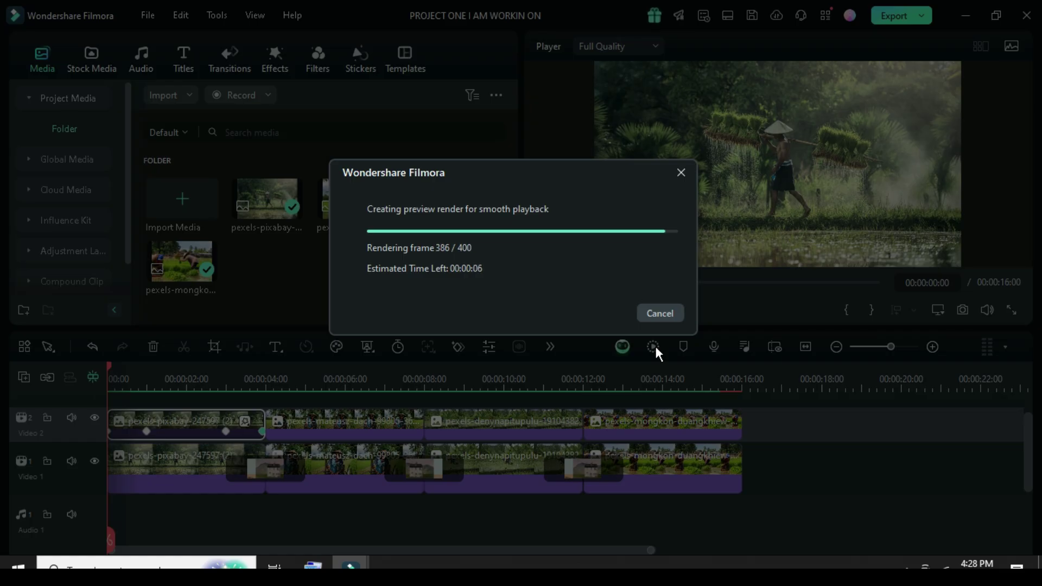
left_click(594, 312)
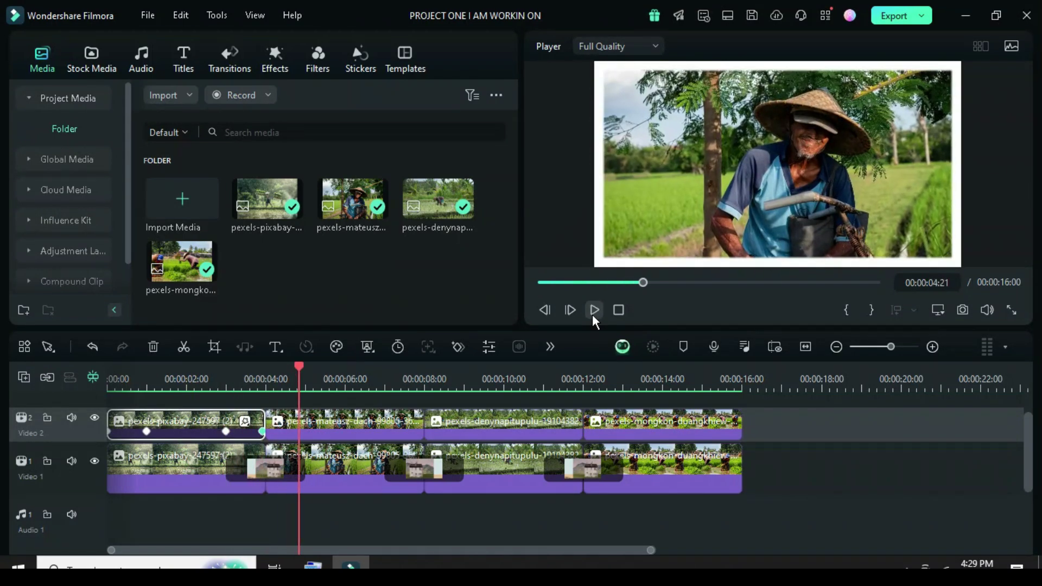
left_click(594, 311)
Copy all the first overlay's keyframes and paste them onto the second overlay photo
left_click_drag(303, 372, 196, 374)
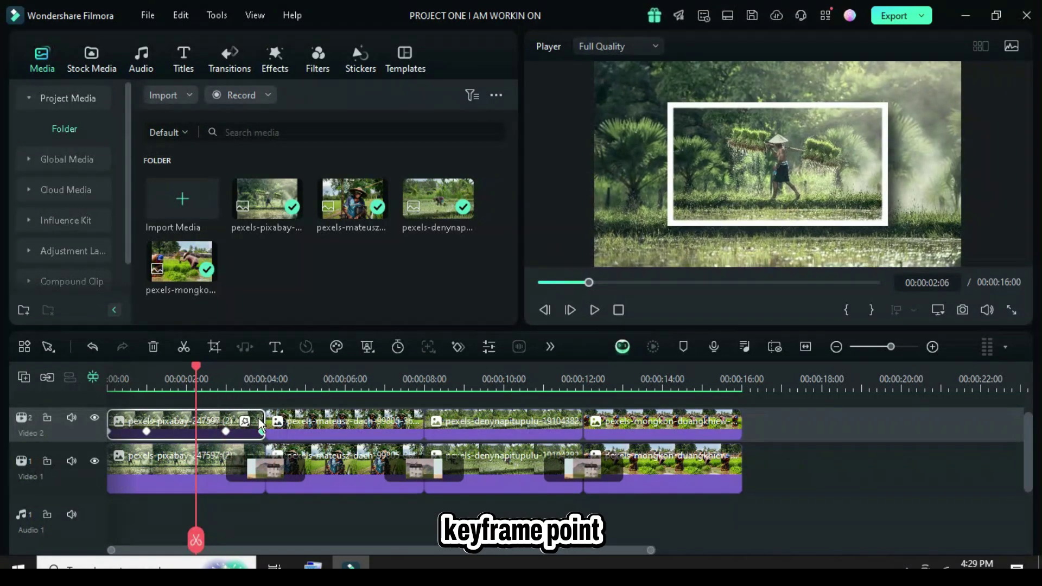
right_click(261, 432)
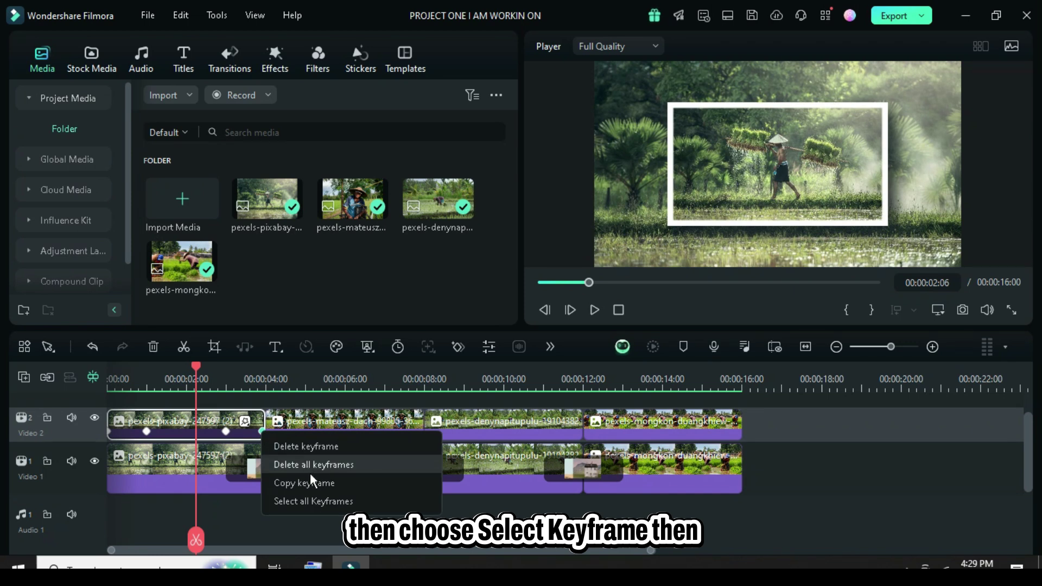
left_click(308, 500)
right_click(263, 432)
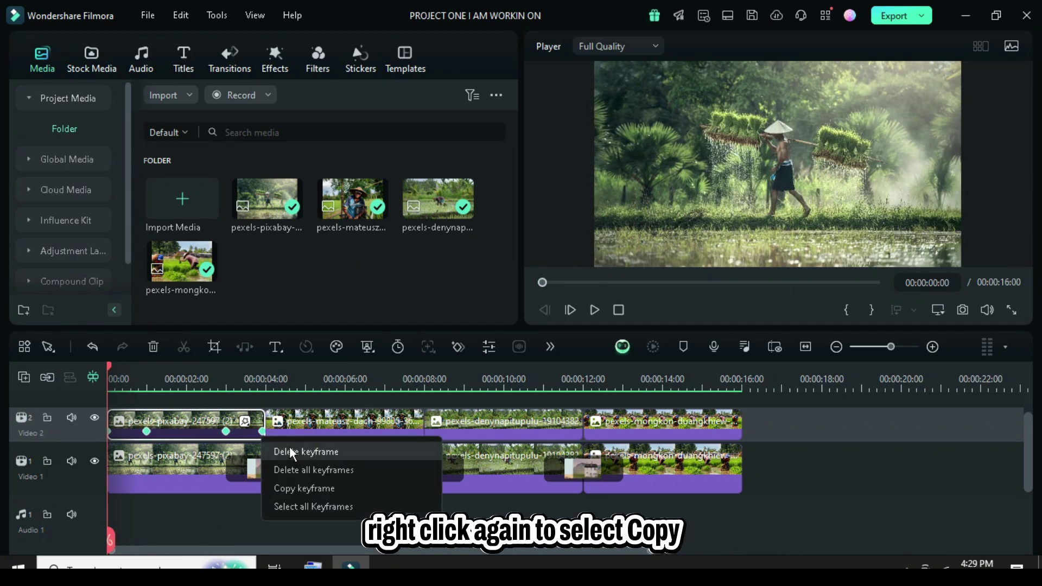
left_click(303, 489)
left_click(312, 427)
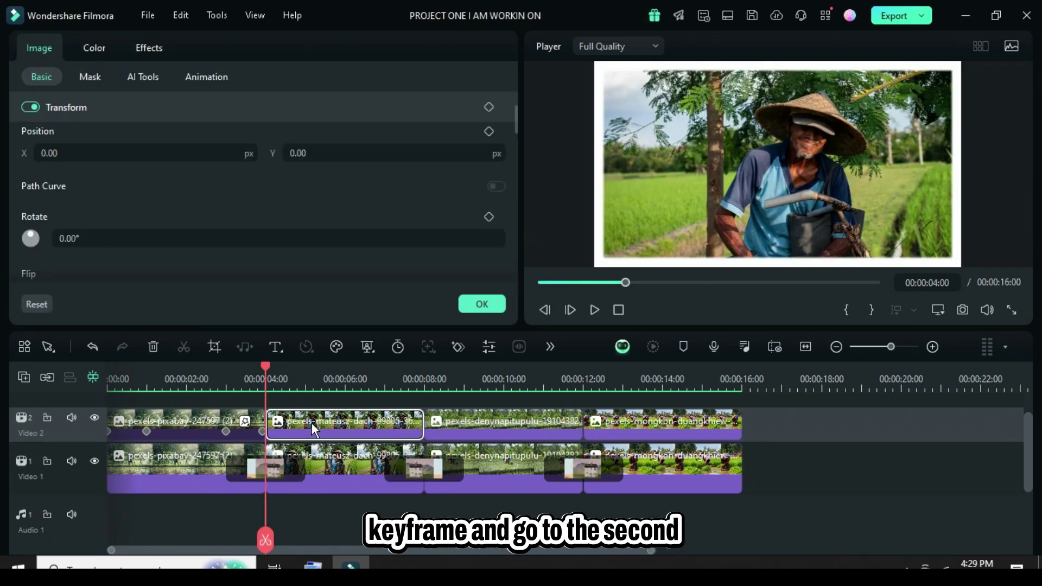
right_click(318, 424)
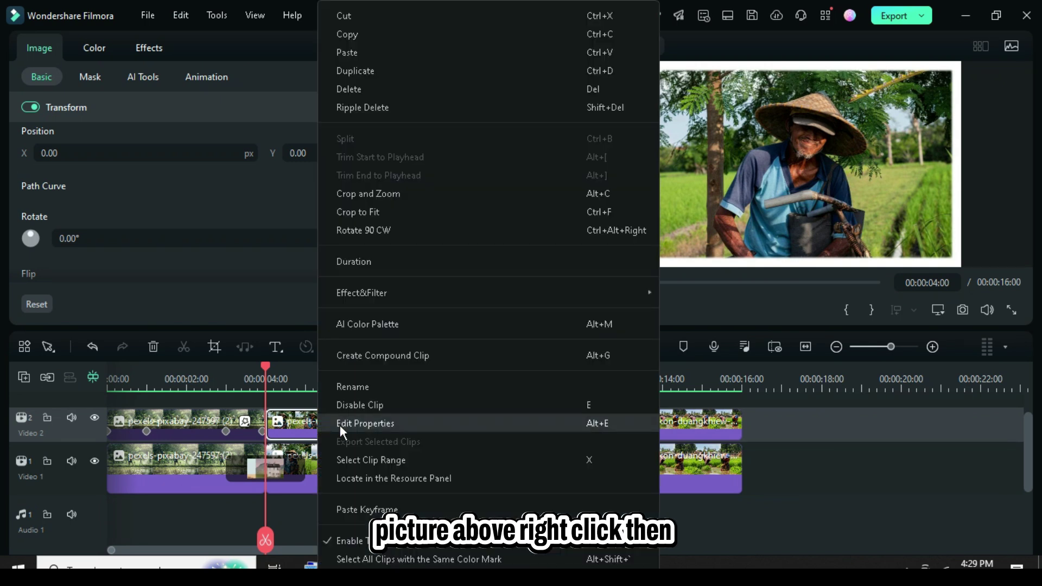
left_click(353, 511)
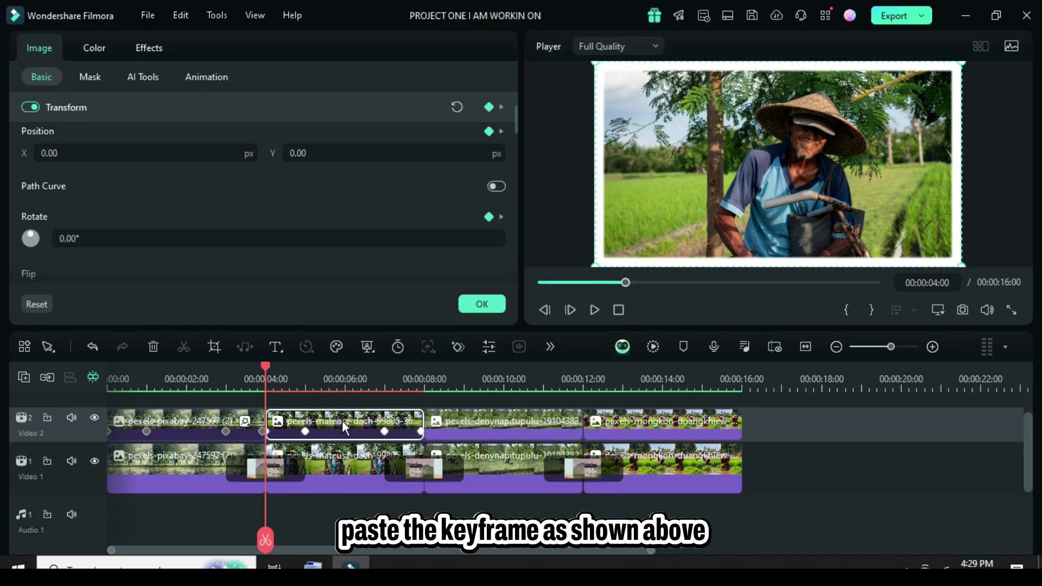
Change the second overlay's last keyframe to Position X -1130 and Rotate -90°
left_click(420, 432)
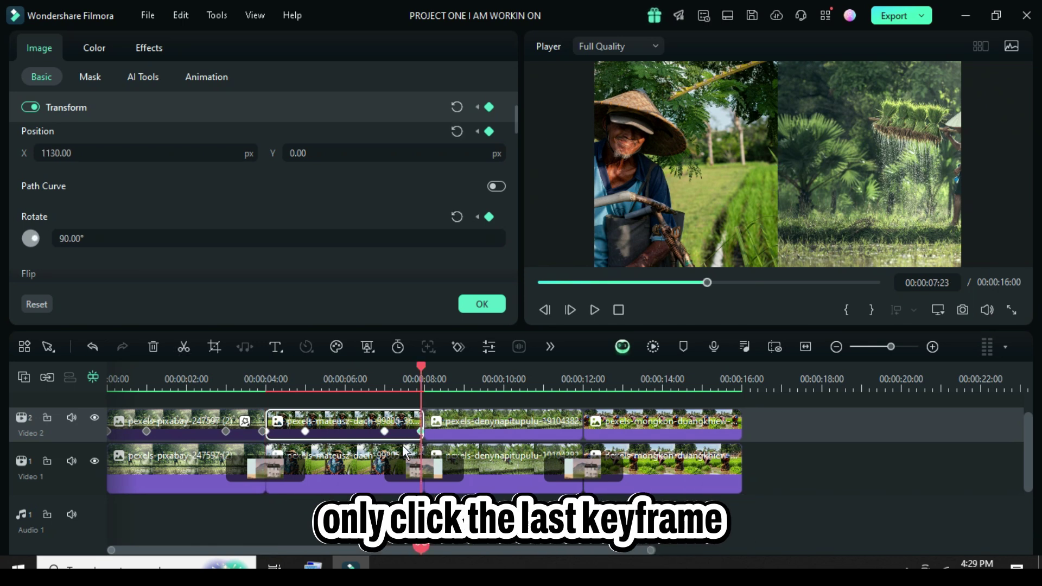
scroll(340, 204, "up", 1)
left_click(49, 199)
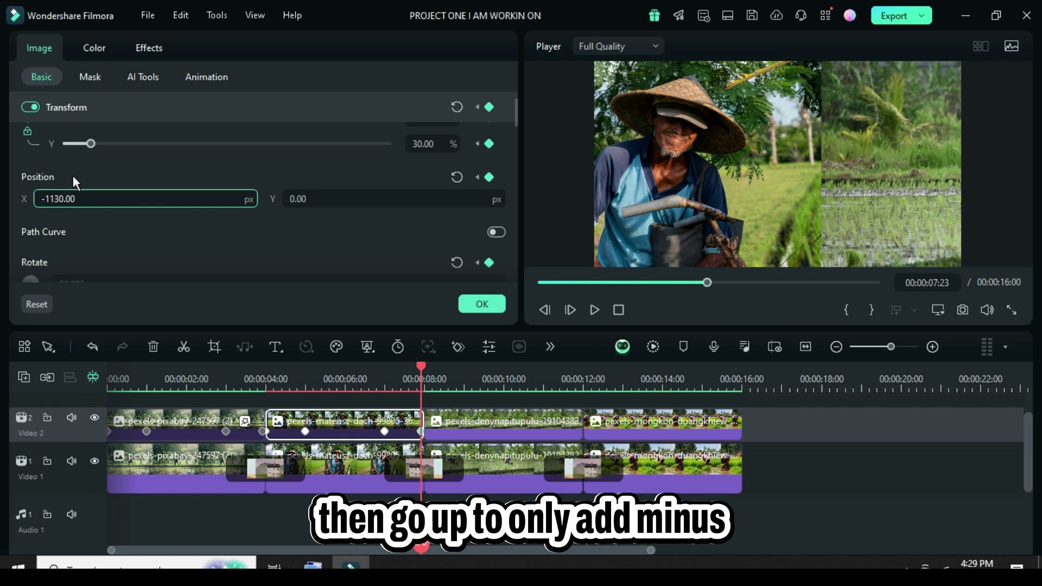
key("Return")
scroll(99, 200, "down", 1)
left_click(99, 238)
key("Home")
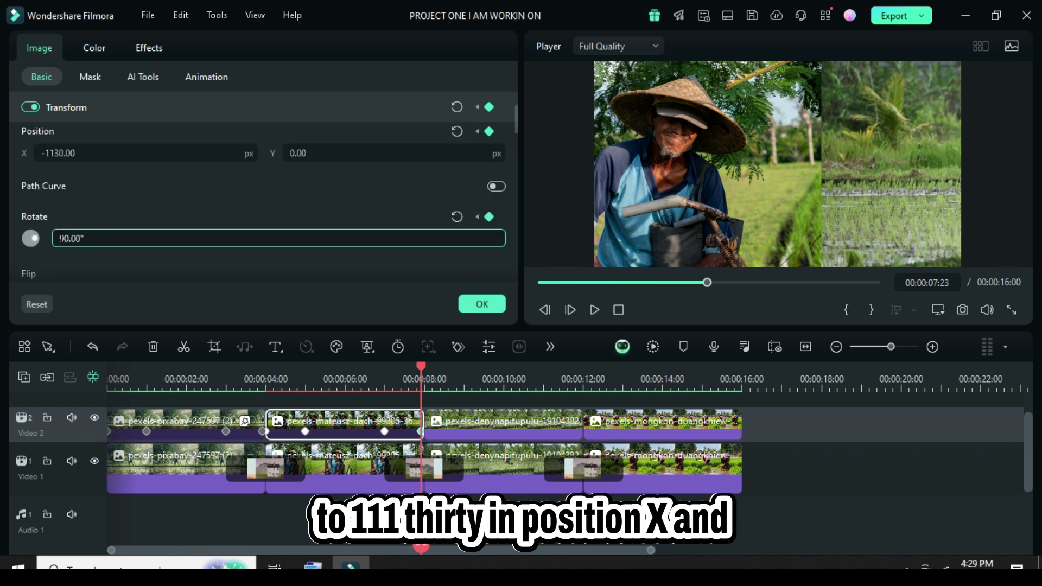
key("Return")
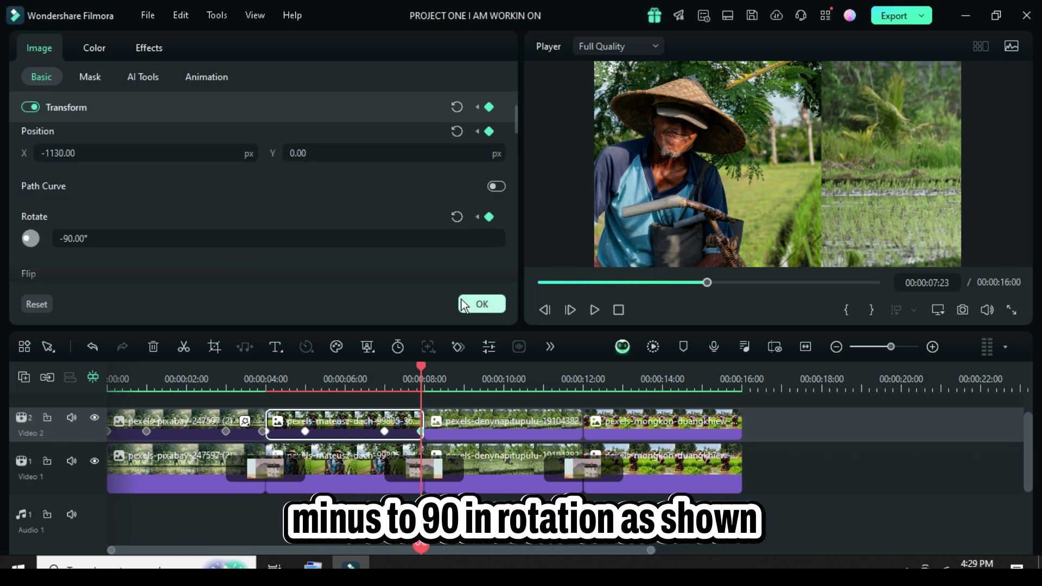
left_click(476, 303)
Copy all of the first overlay's keyframes and paste them onto the third overlay photo
left_click(231, 421)
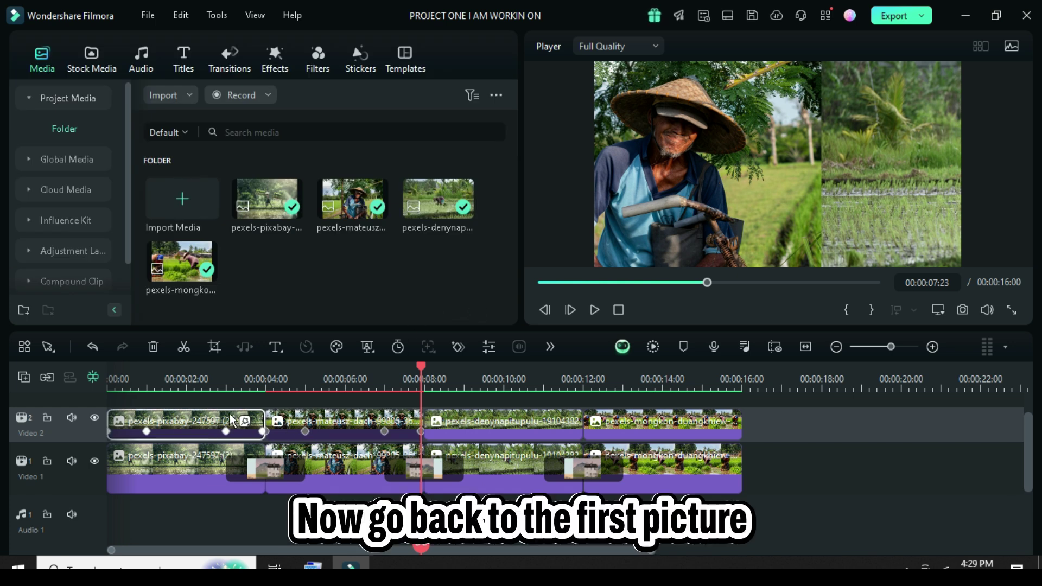
right_click(262, 432)
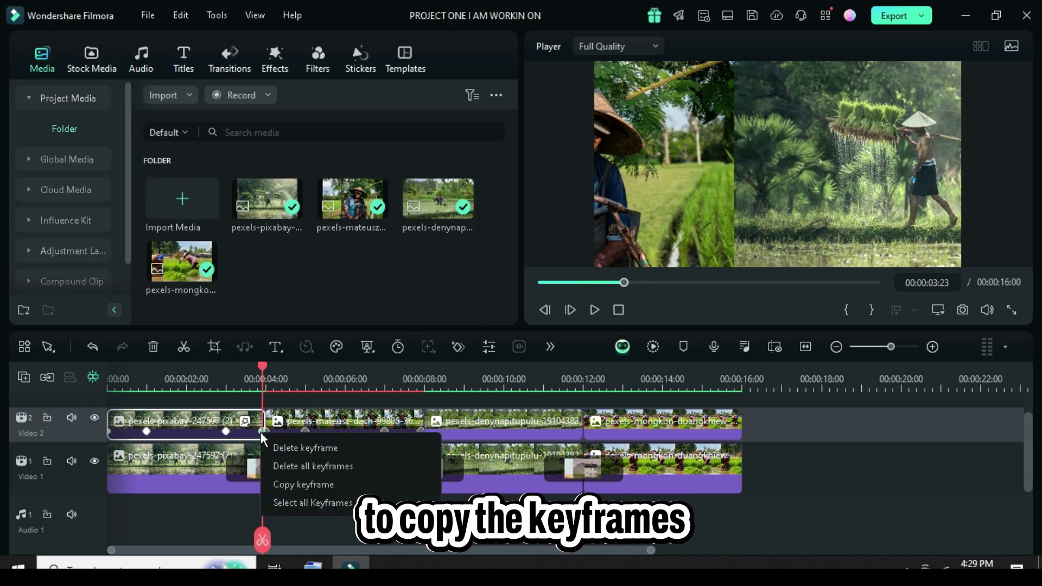
left_click(289, 503)
right_click(263, 432)
left_click(296, 485)
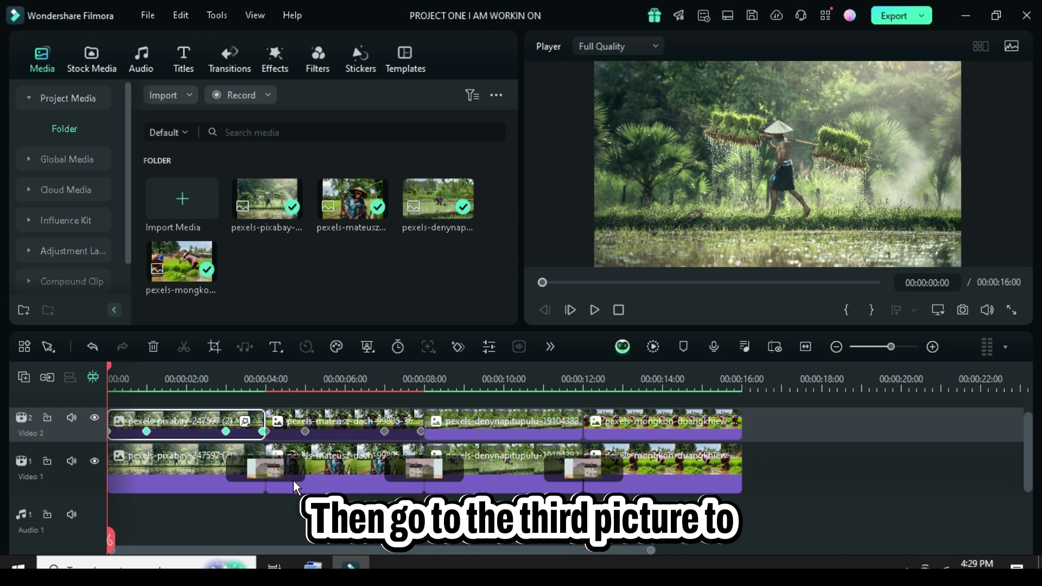
left_click(457, 432)
right_click(458, 421)
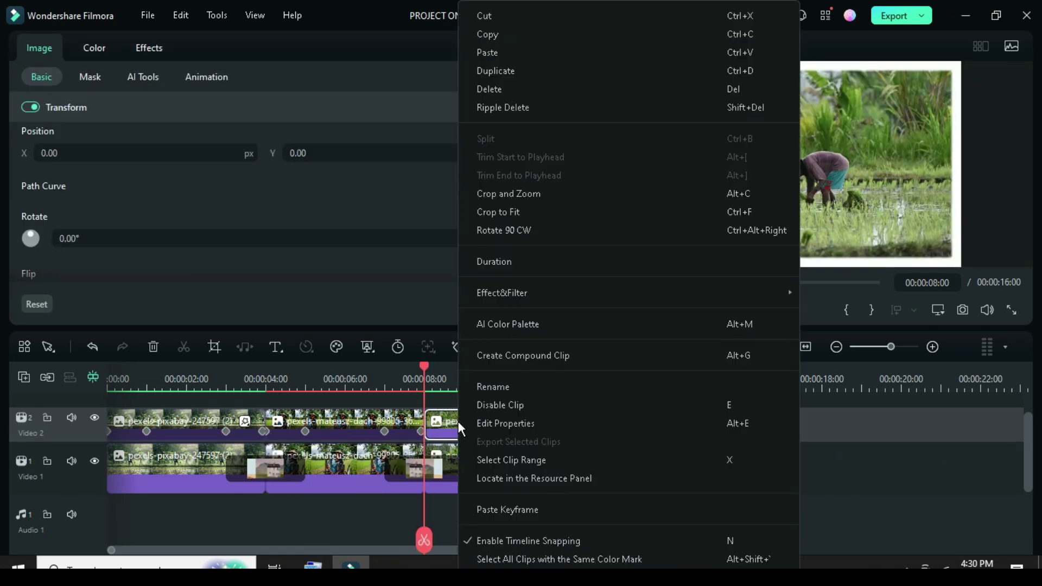
left_click(490, 509)
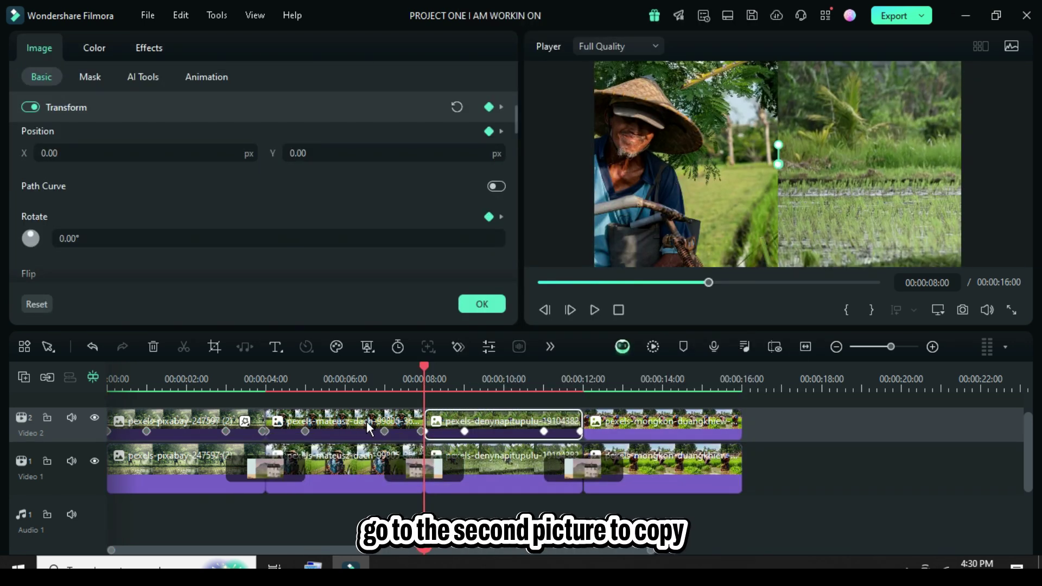
Copy all of the second overlay's keyframes and paste them onto the fourth overlay photo
left_click(366, 421)
right_click(419, 432)
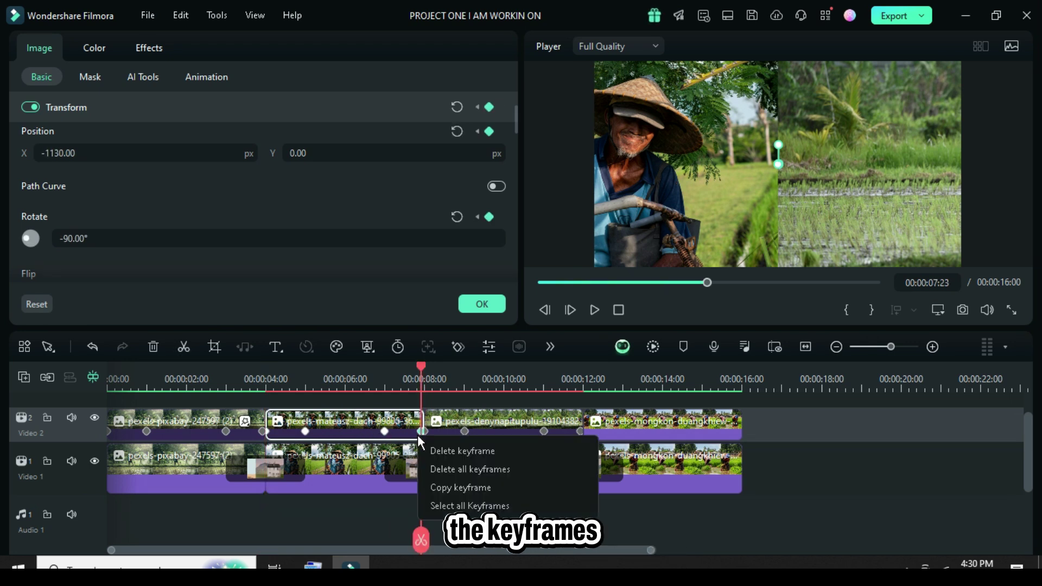
left_click(447, 506)
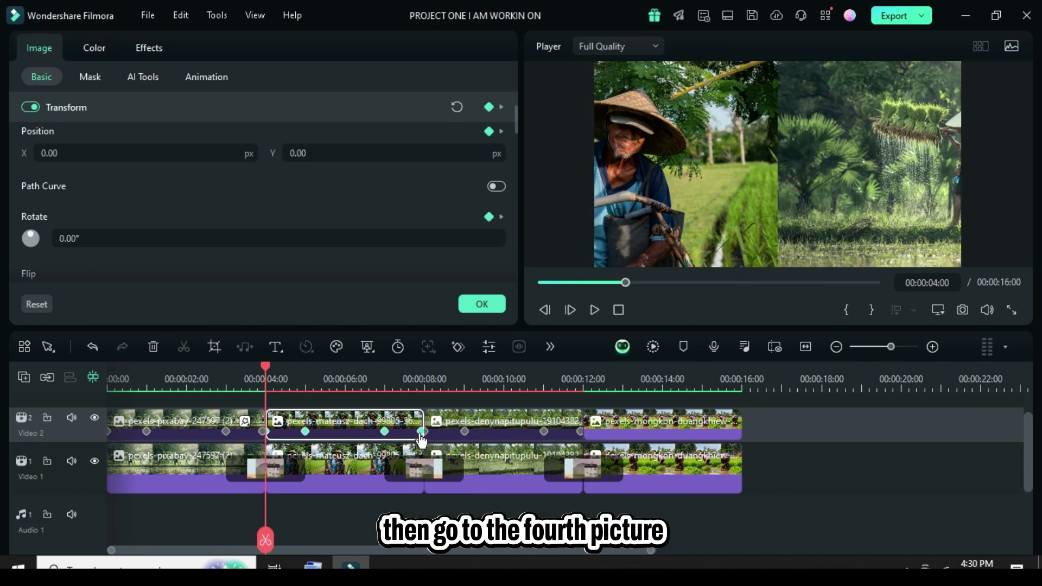
right_click(422, 436)
left_click(448, 485)
left_click(599, 428)
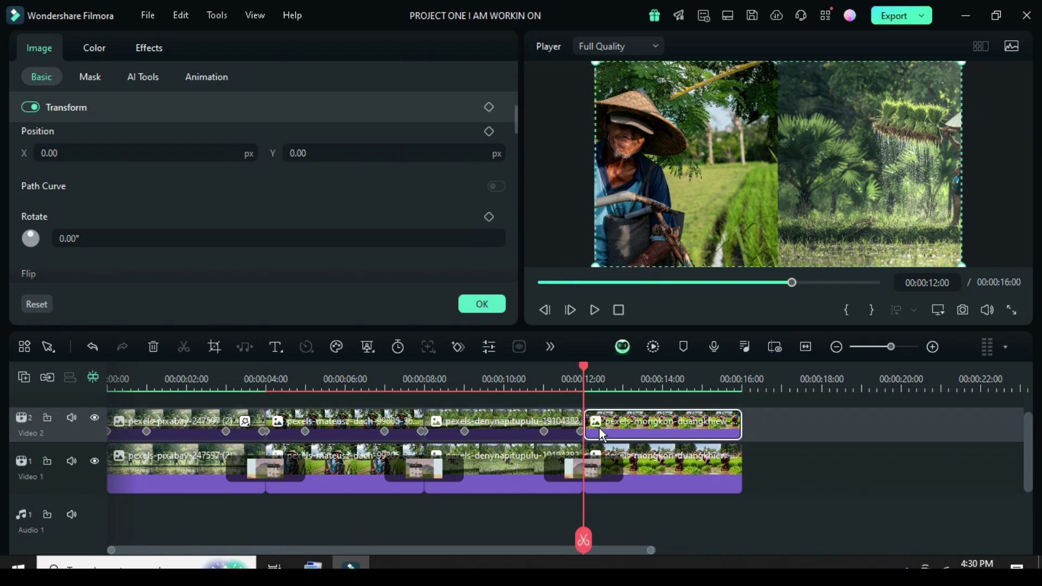
right_click(599, 428)
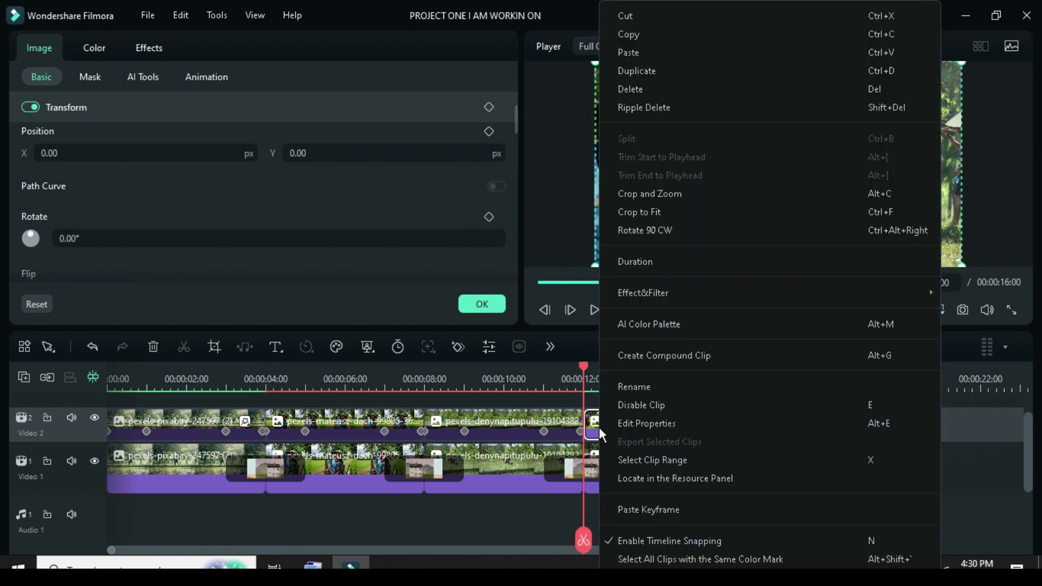
left_click(642, 510)
Rewind the four-photo slideshow to the start and render a preview for smooth 16-second playback
left_click(537, 285)
key("Return")
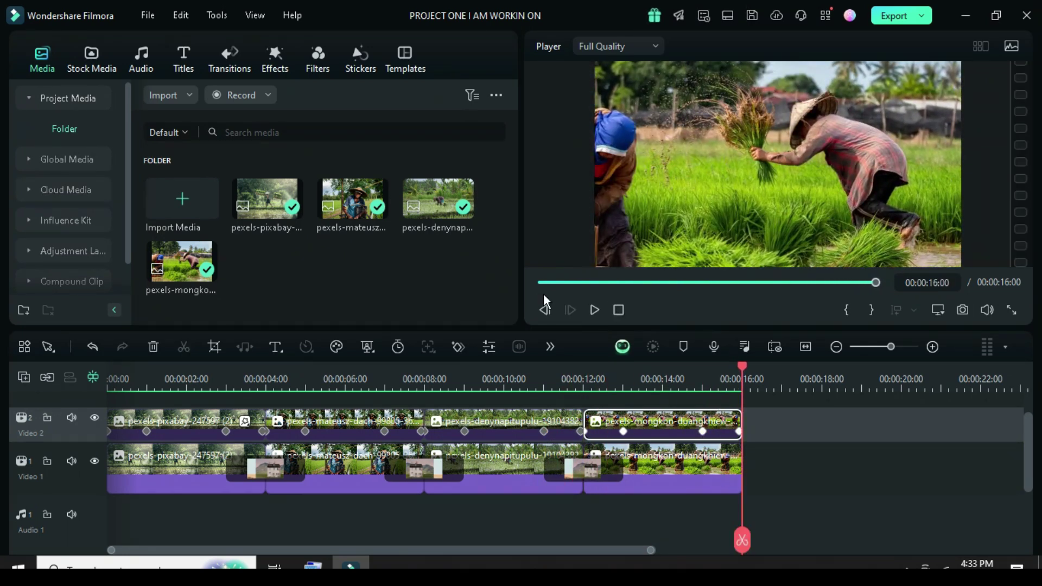
Rewind to the start and add a new Video 3 track above Video 2
left_click(540, 282)
scroll(325, 428, "up", 1)
left_click(24, 377)
left_click(57, 396)
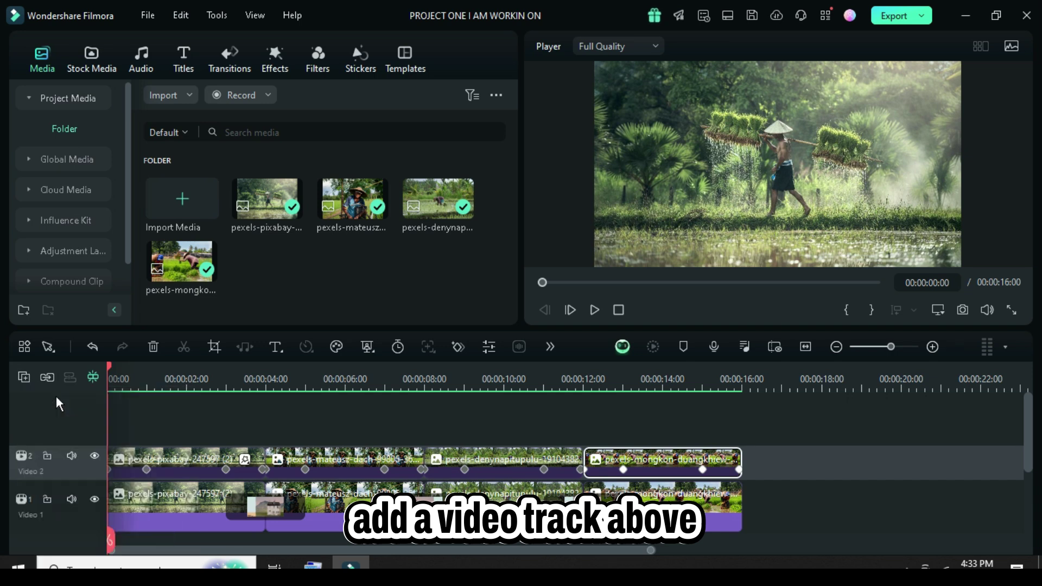
With the border search cleared, place Retro Cinema Overlay 03 on Video 3, spanning the 16-second slideshow
left_click(277, 64)
left_click(427, 94)
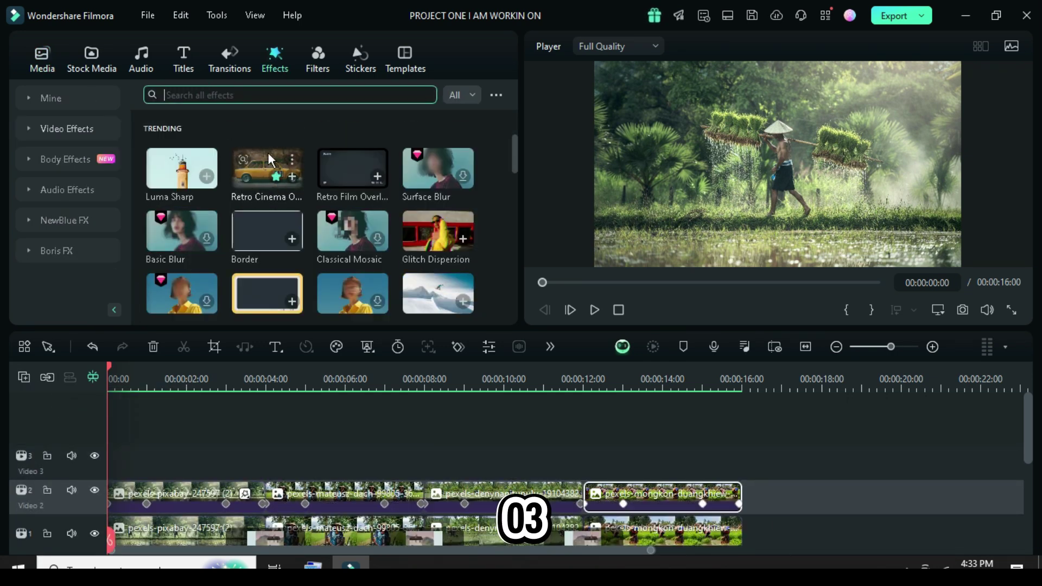
left_click_drag(267, 157, 741, 458)
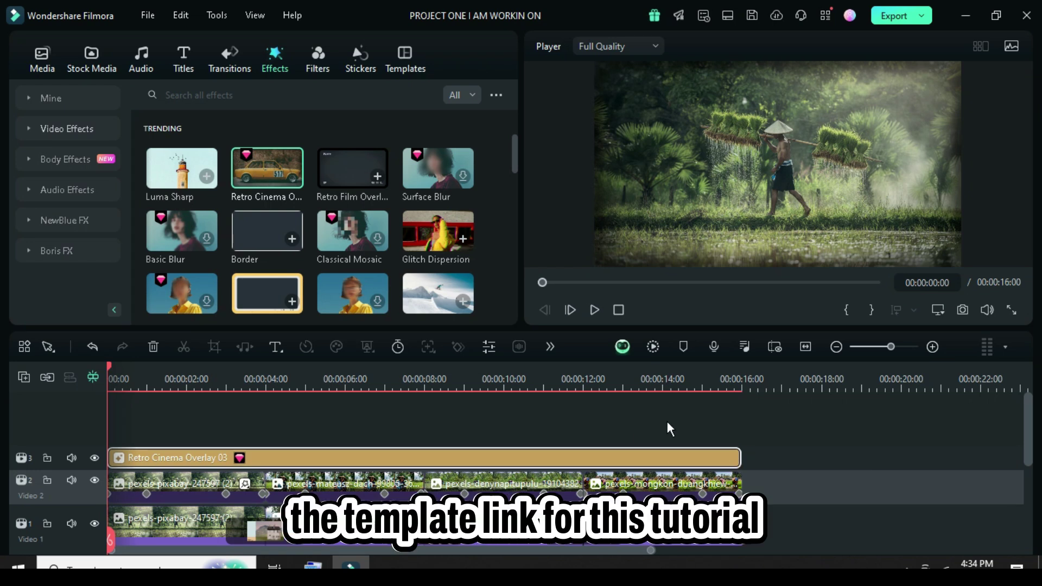
scroll(620, 407, "down", 5)
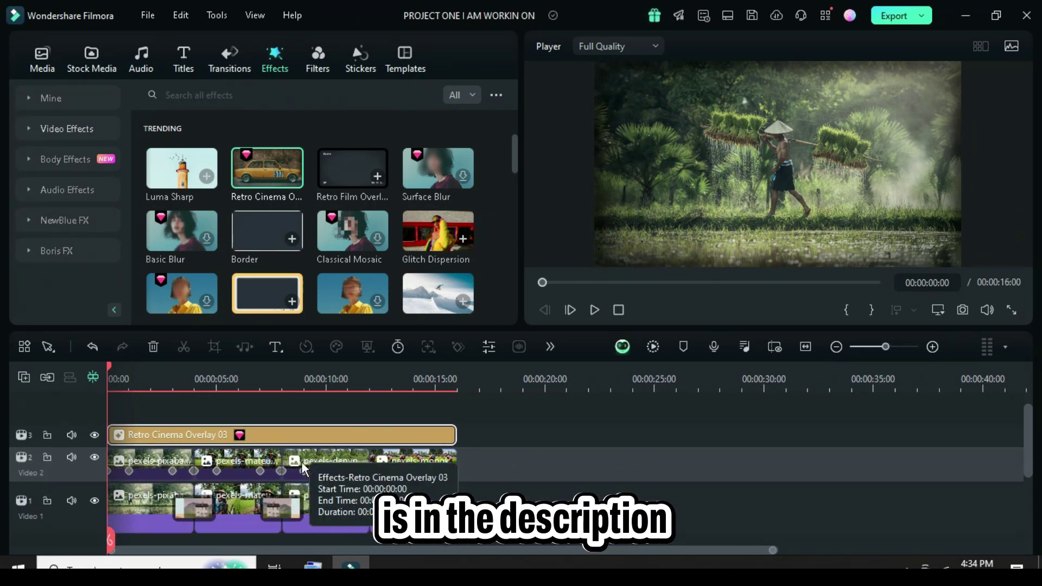
left_click(651, 347)
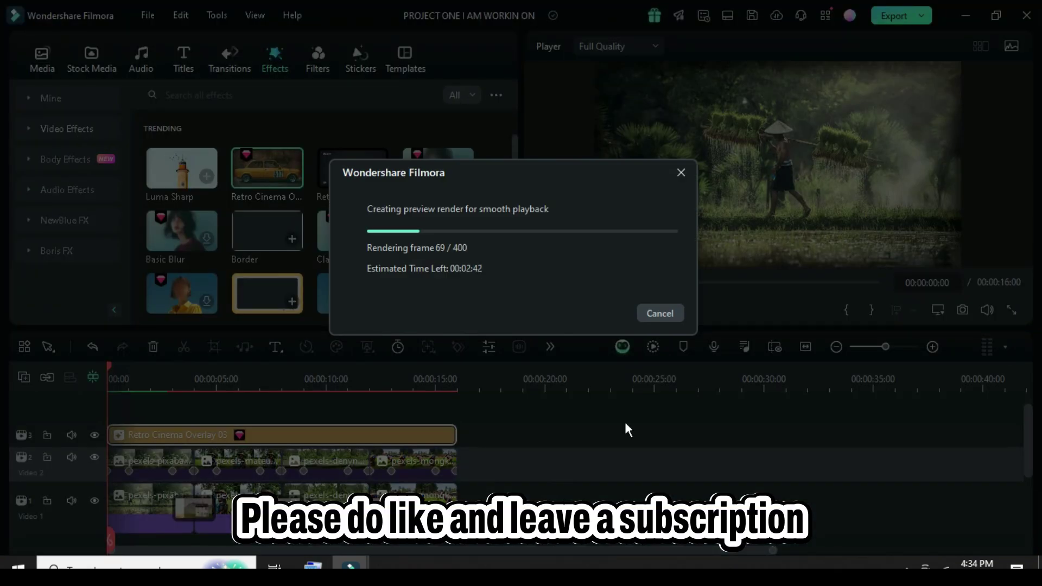